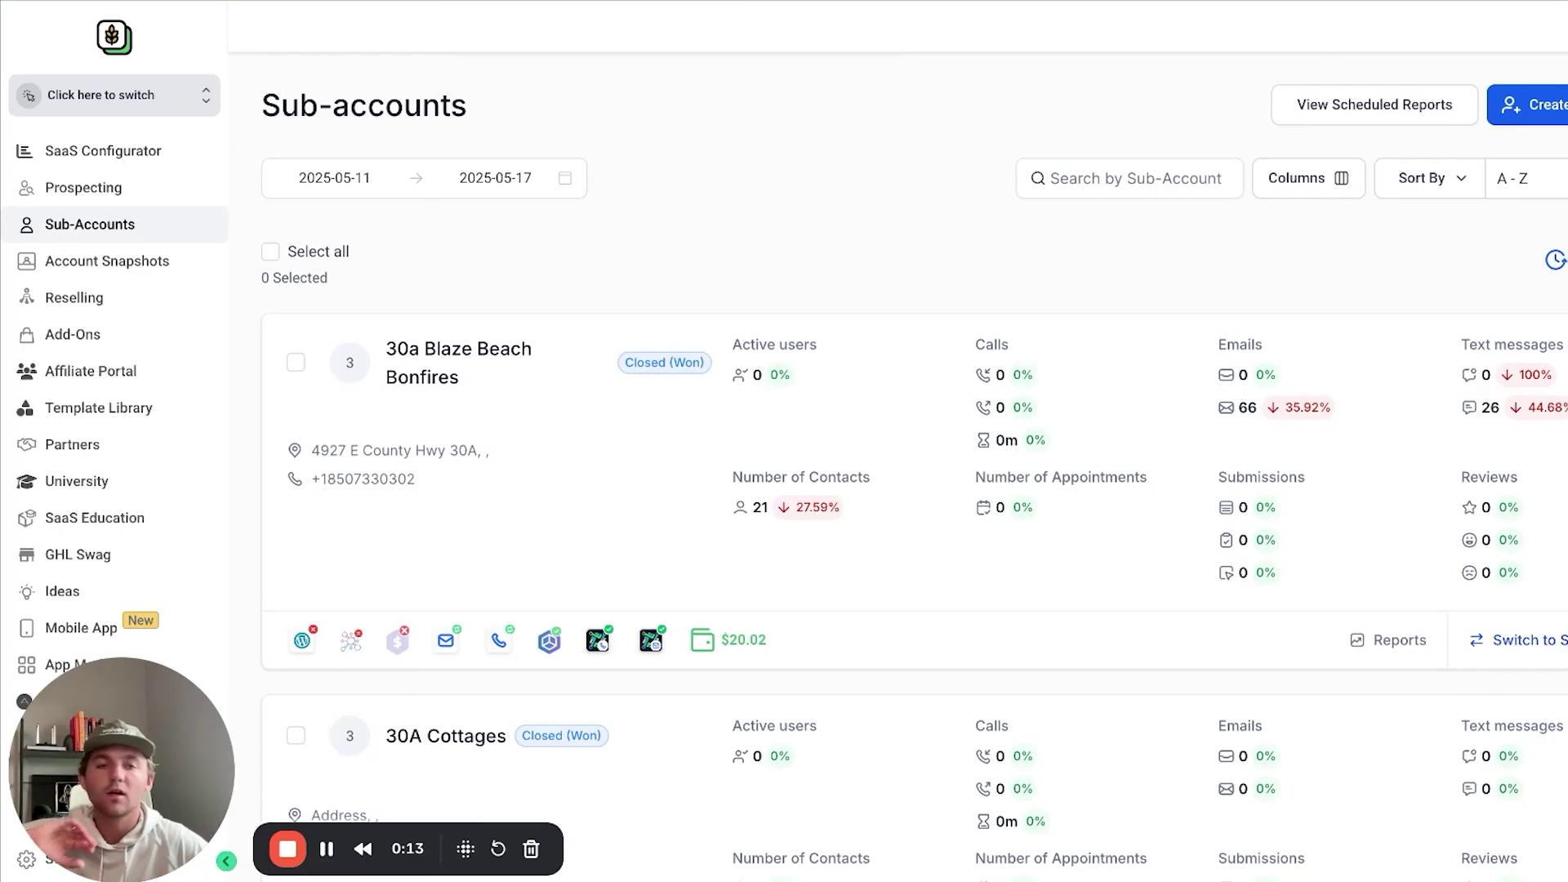
- Start creating a SaaS sub-account from the own snapshot "Google Reviews (For Affiliates)"
{"action": "mouse_move", "coordinate": [1468, 581]}
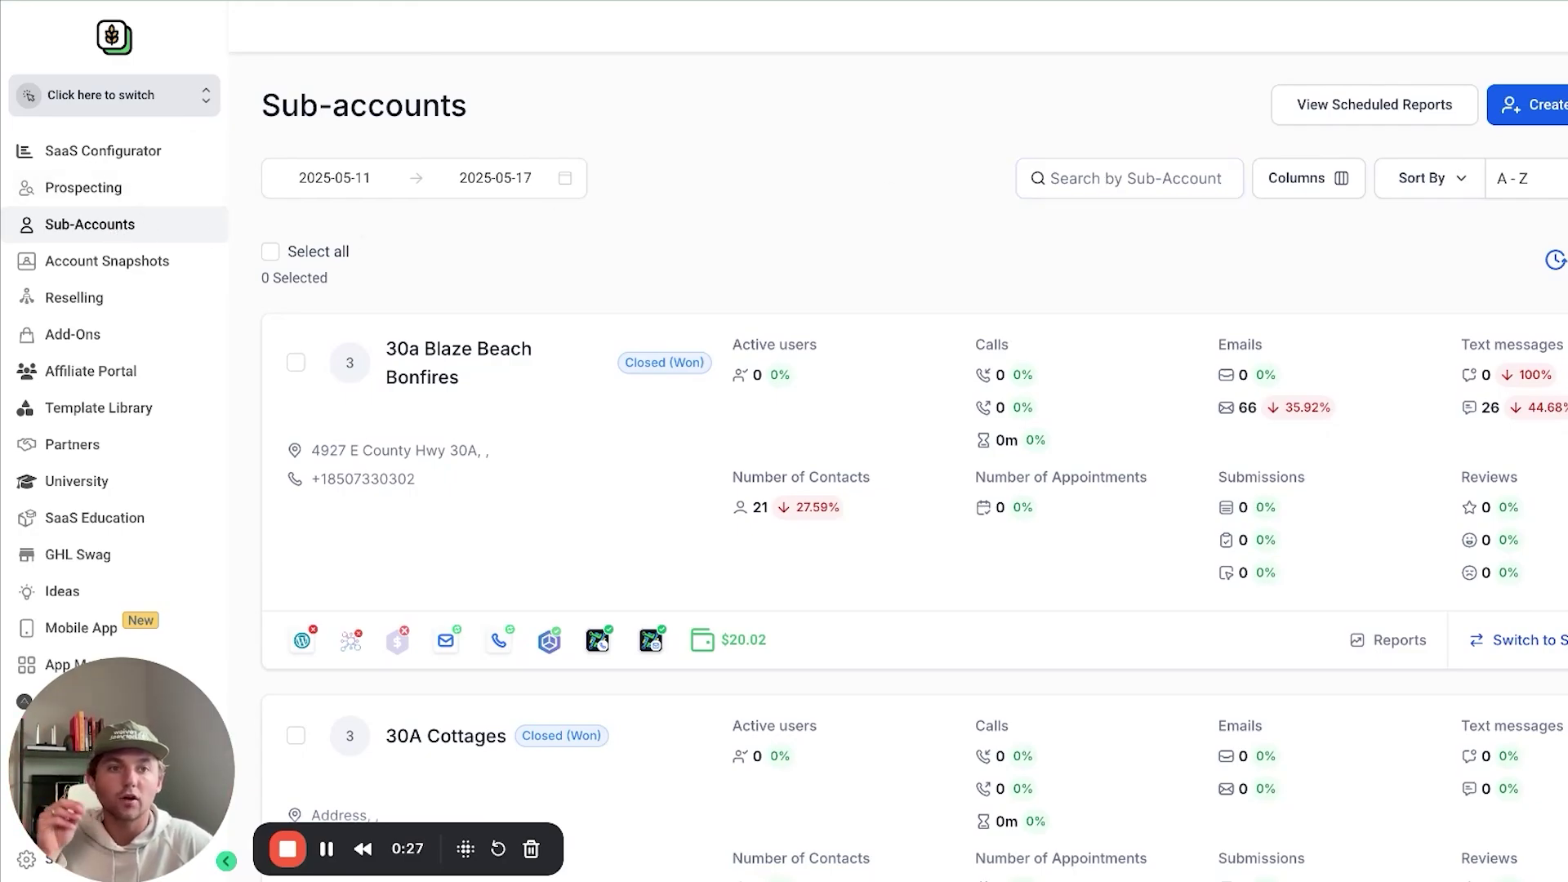
{"action": "left_click", "coordinate": [1535, 105]}
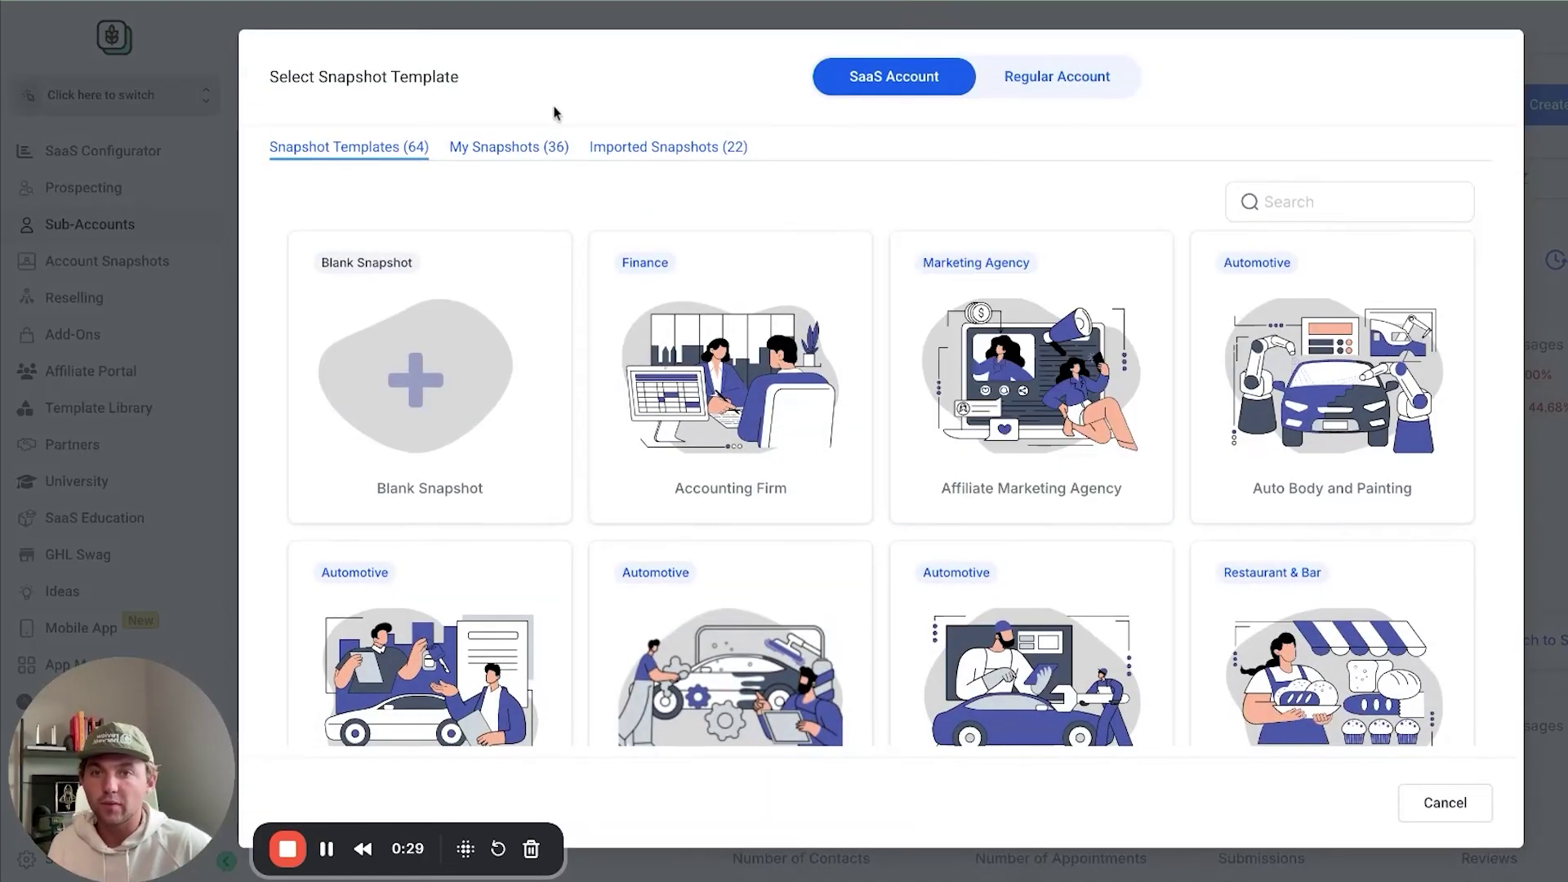
{"action": "left_click", "coordinate": [501, 154]}
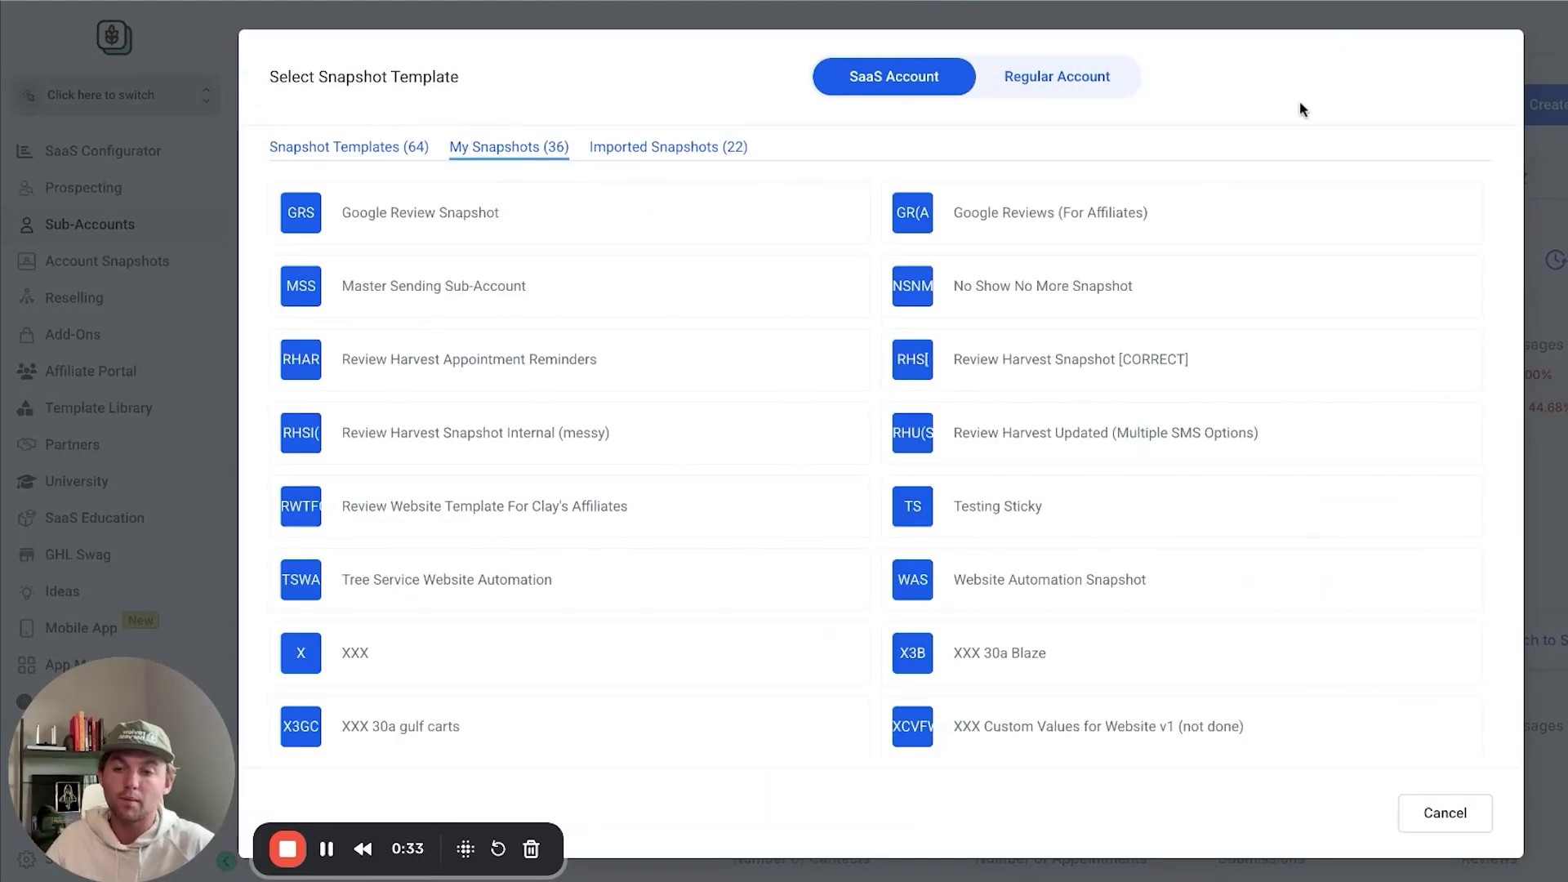
{"action": "mouse_move", "coordinate": [1190, 196]}
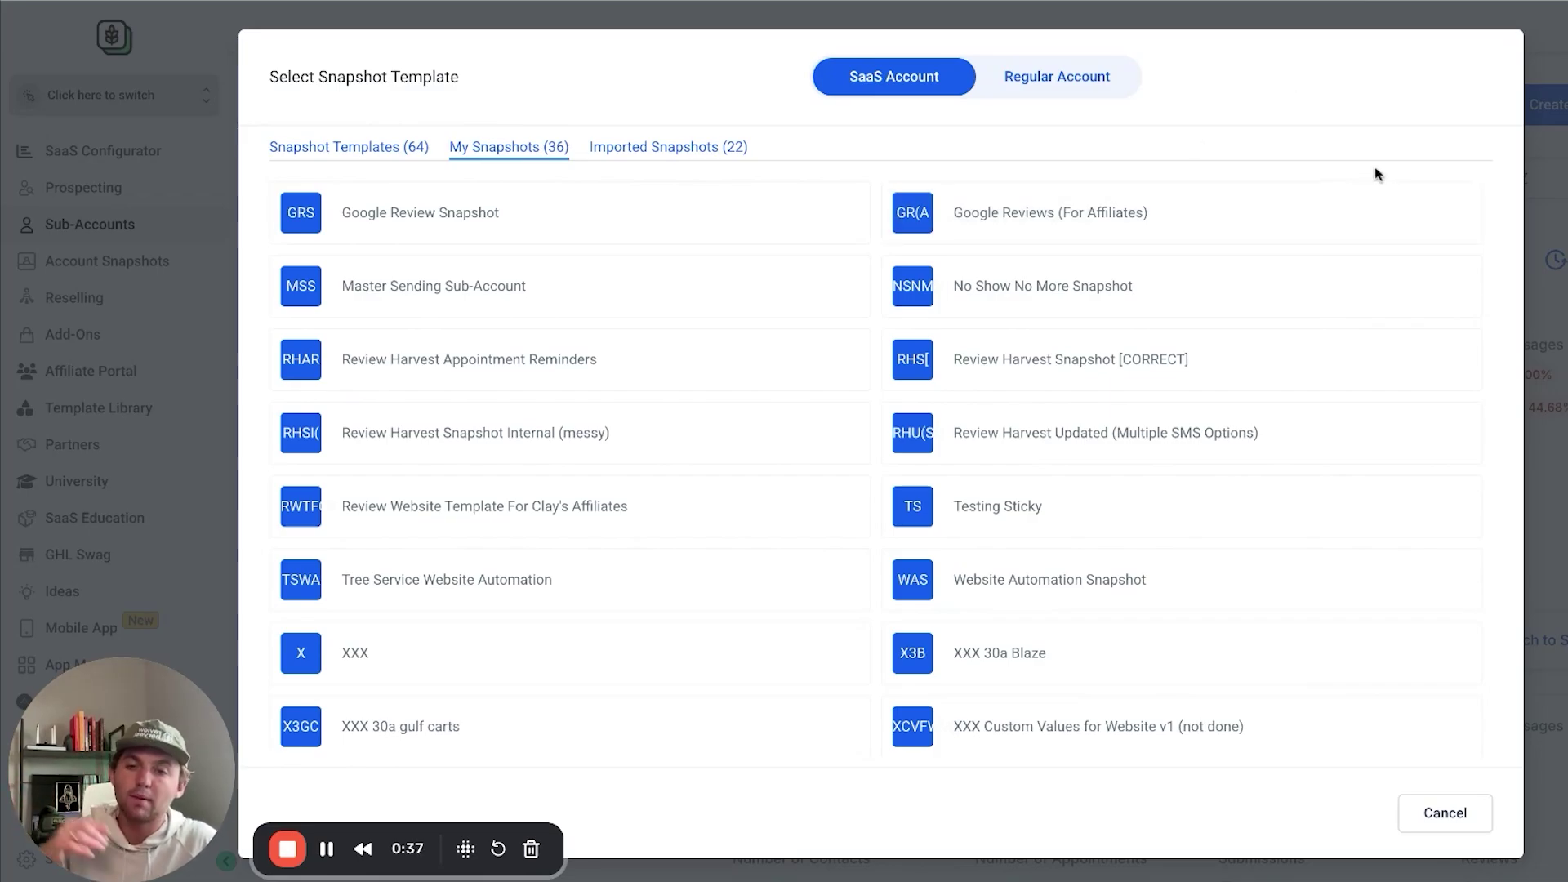
{"action": "mouse_move", "coordinate": [1389, 219]}
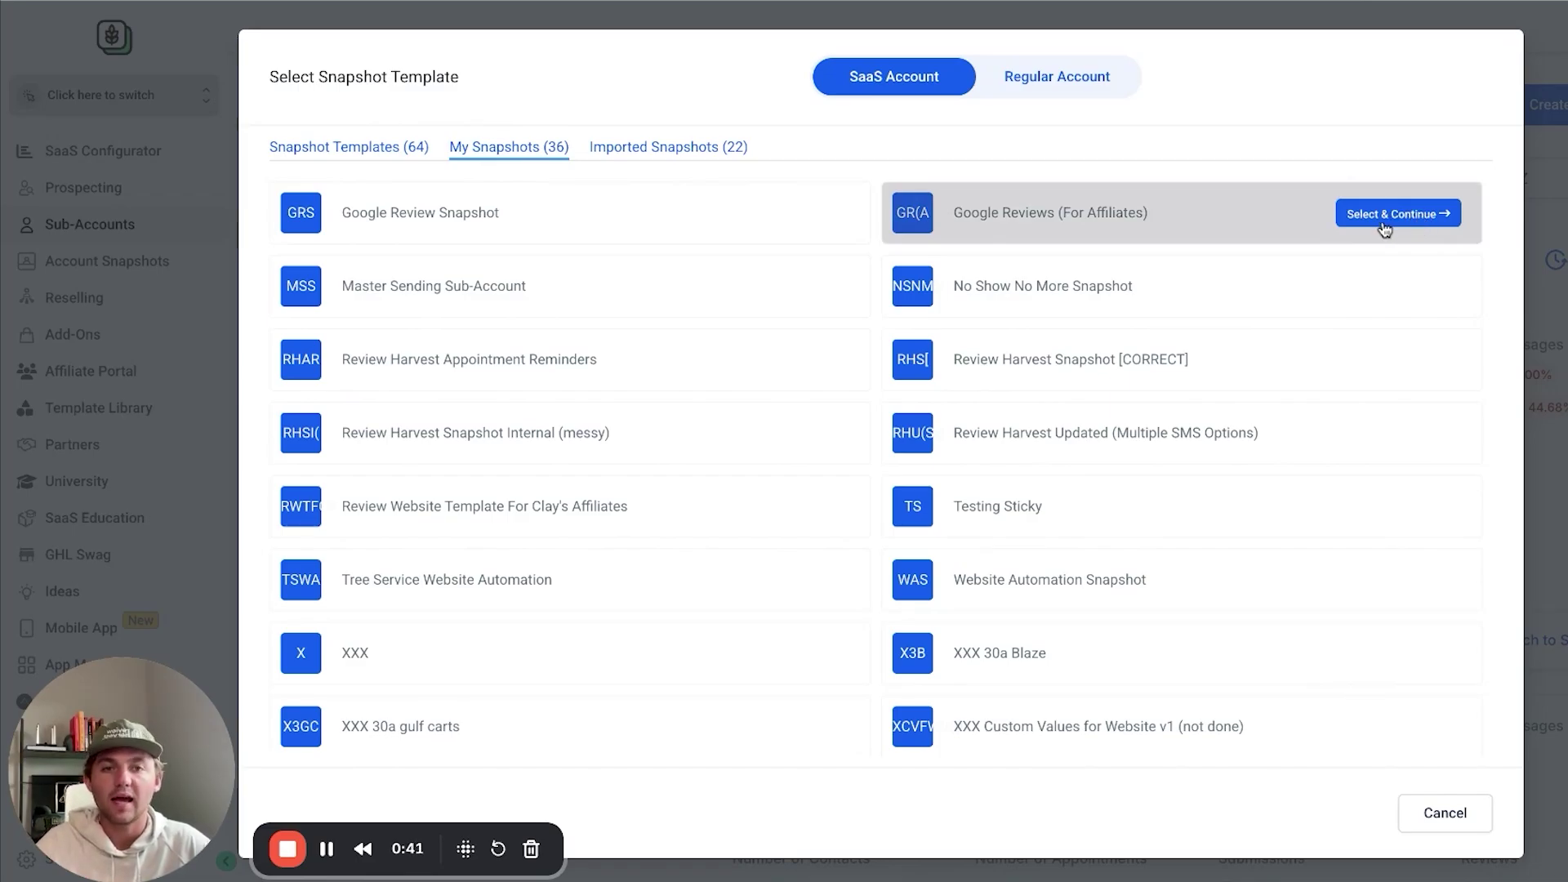
{"action": "left_click", "coordinate": [1390, 217]}
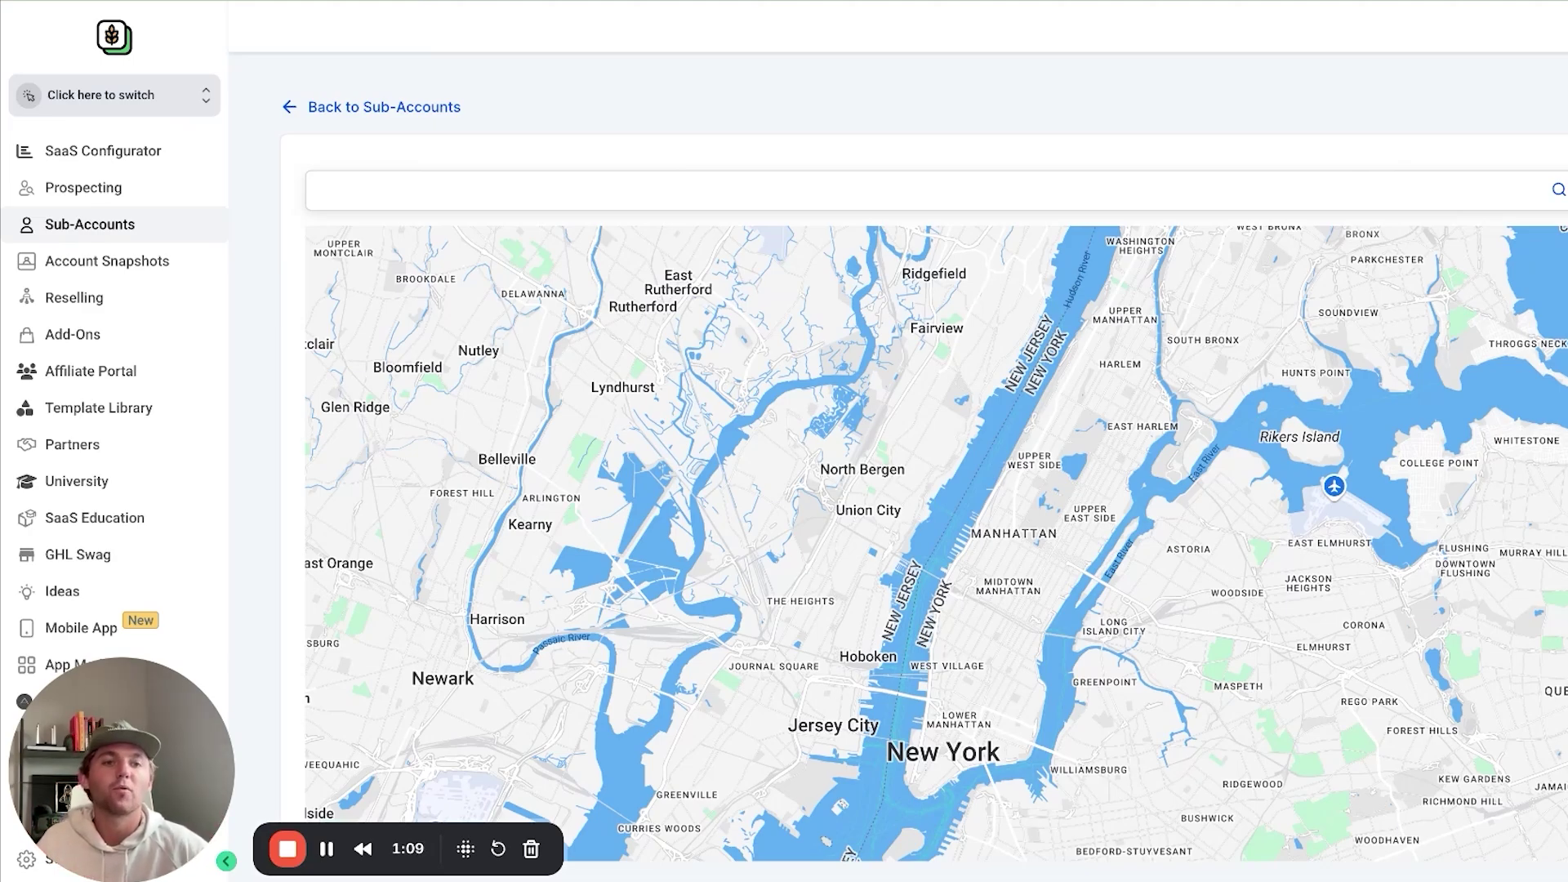
- Search the map for "plumber" and pick the business UA Local Union No. 1 The Plumbers of New York City
{"action": "left_click", "coordinate": [956, 177]}
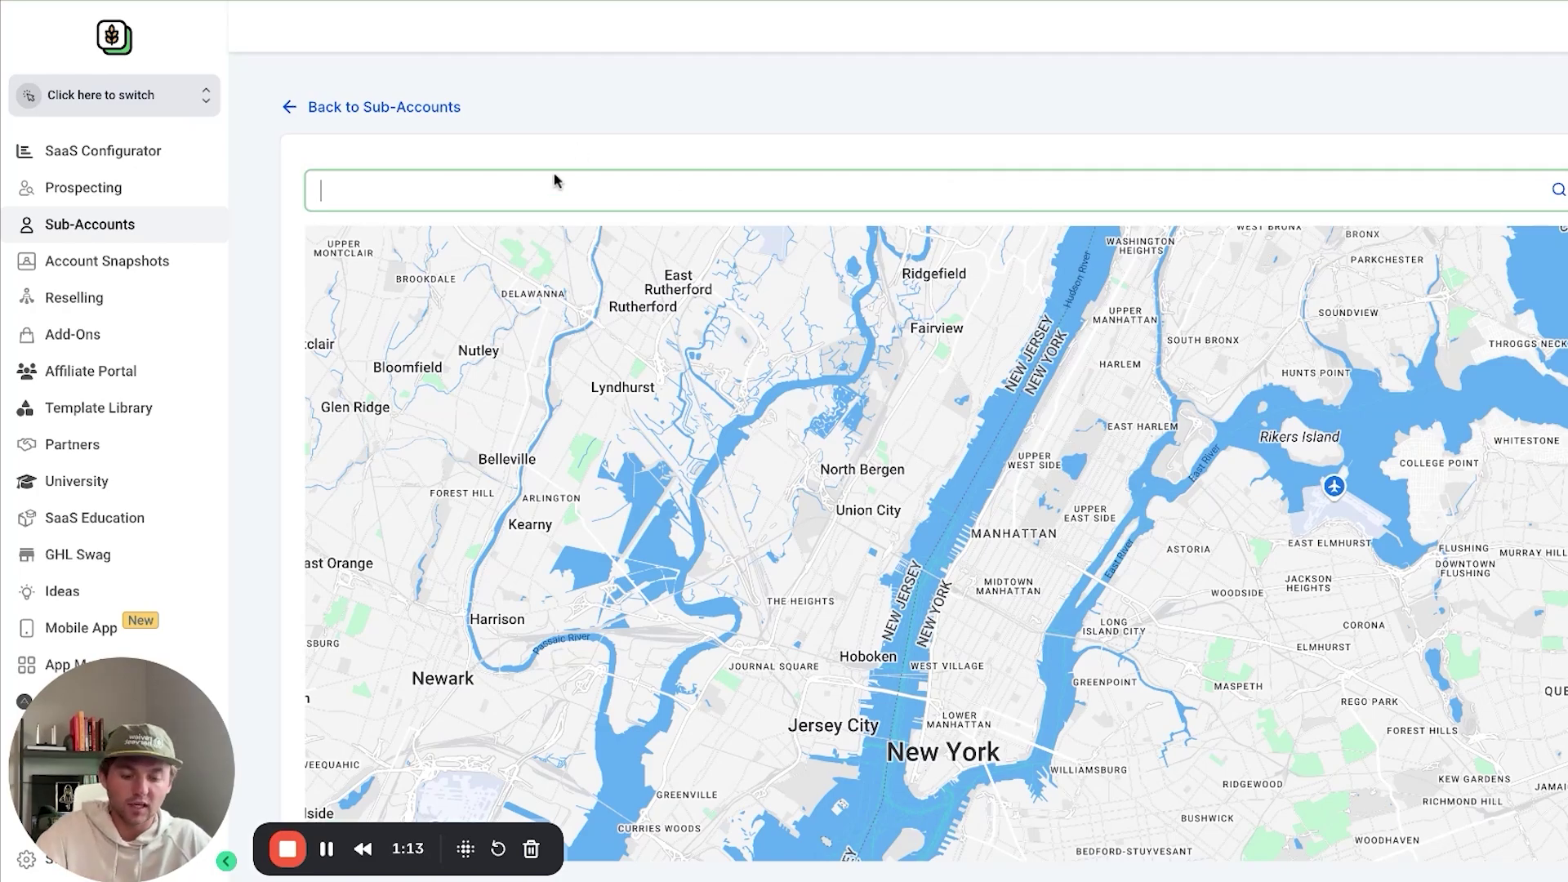
{"action": "type", "text": "plumber"}
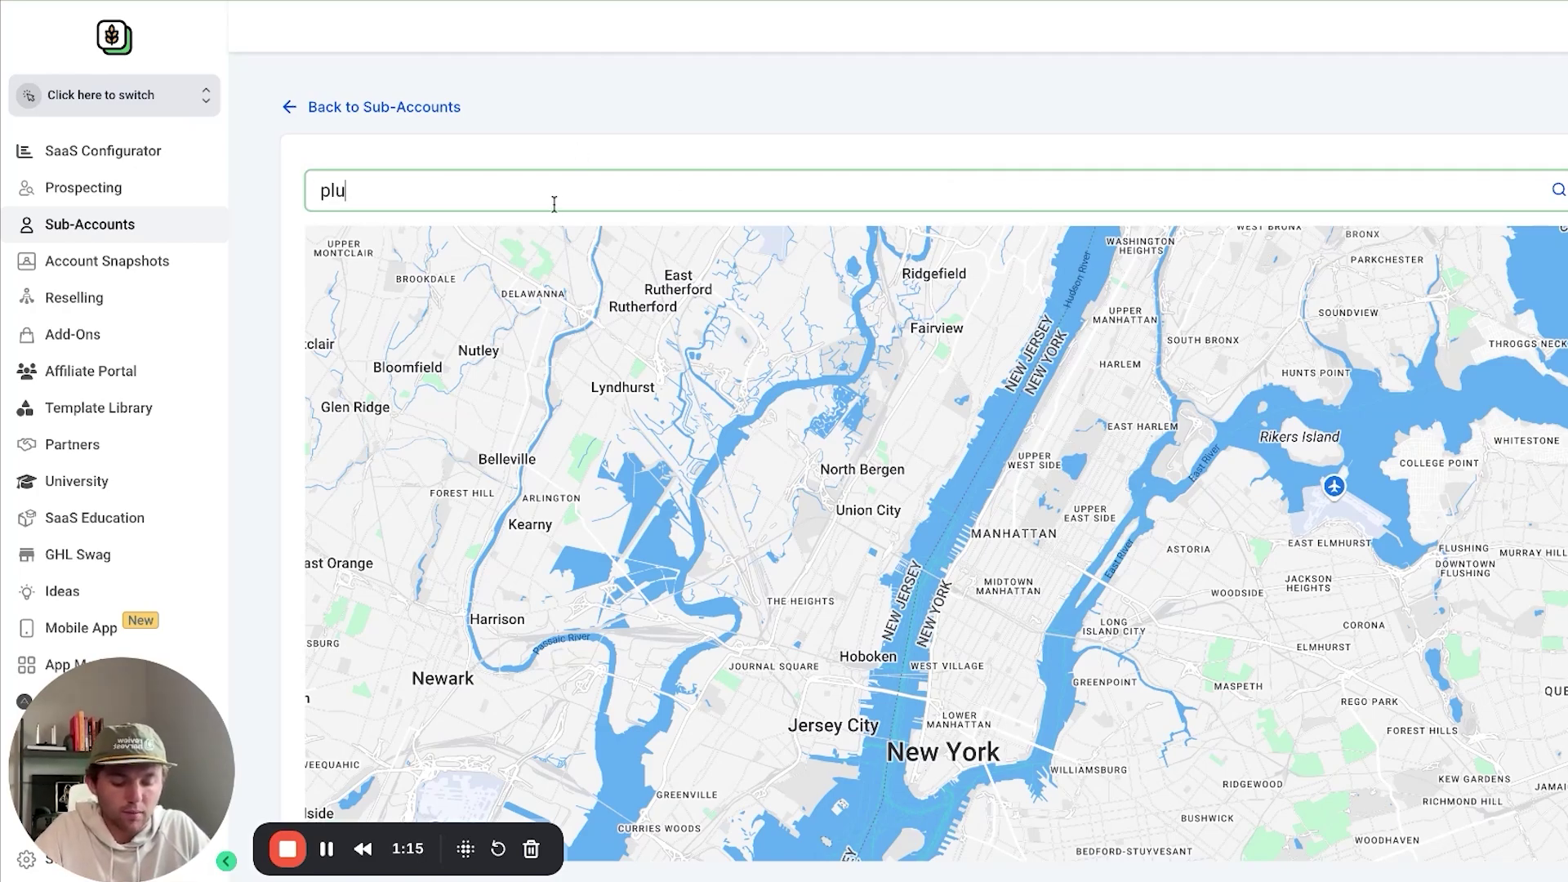
{"action": "left_click", "coordinate": [653, 262]}
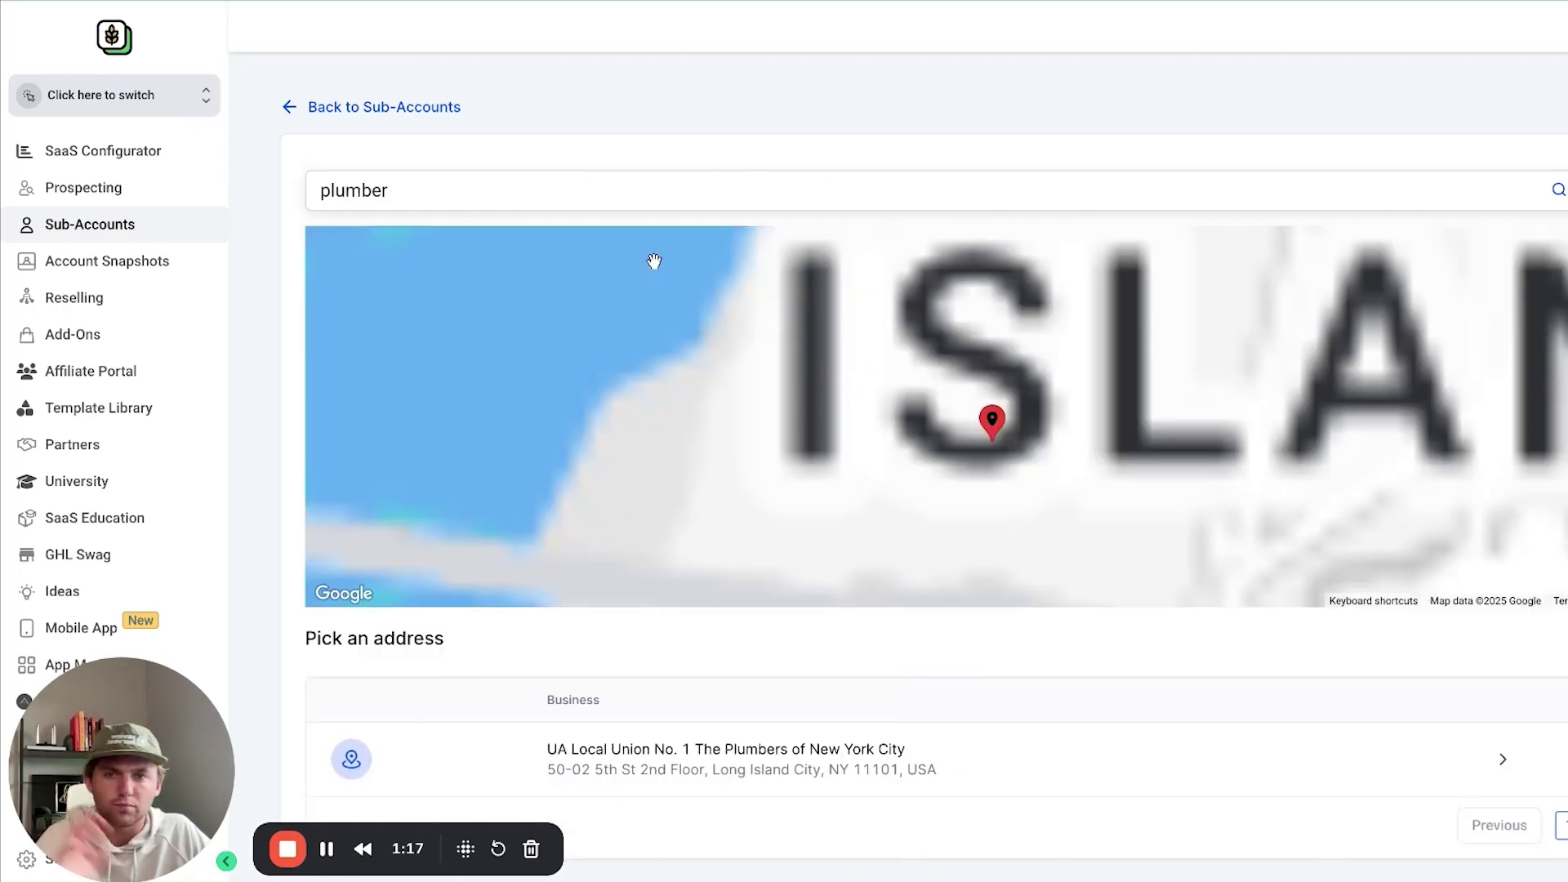
{"action": "left_click", "coordinate": [1501, 764]}
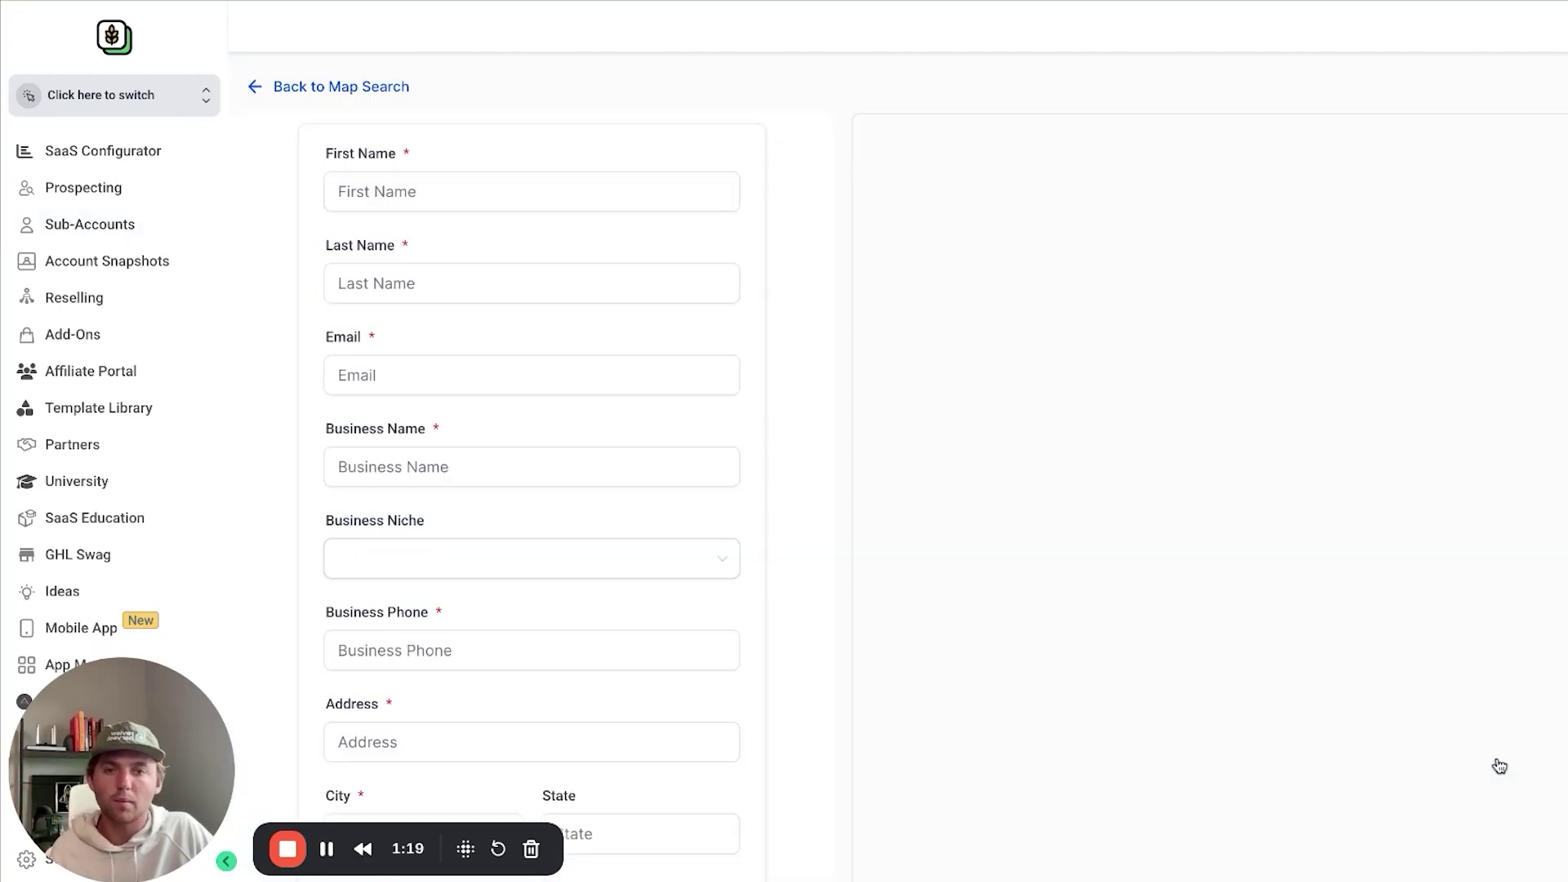
- Review the sub-account form, complete the contact and address fields with time zone GMT-07:00 America/Dawson (MST), and add the sub-account
{"action": "scroll", "coordinate": [472, 568], "scroll_direction": "down", "scroll_amount": 3}
{"action": "scroll", "coordinate": [472, 565], "scroll_direction": "down", "scroll_amount": 1}
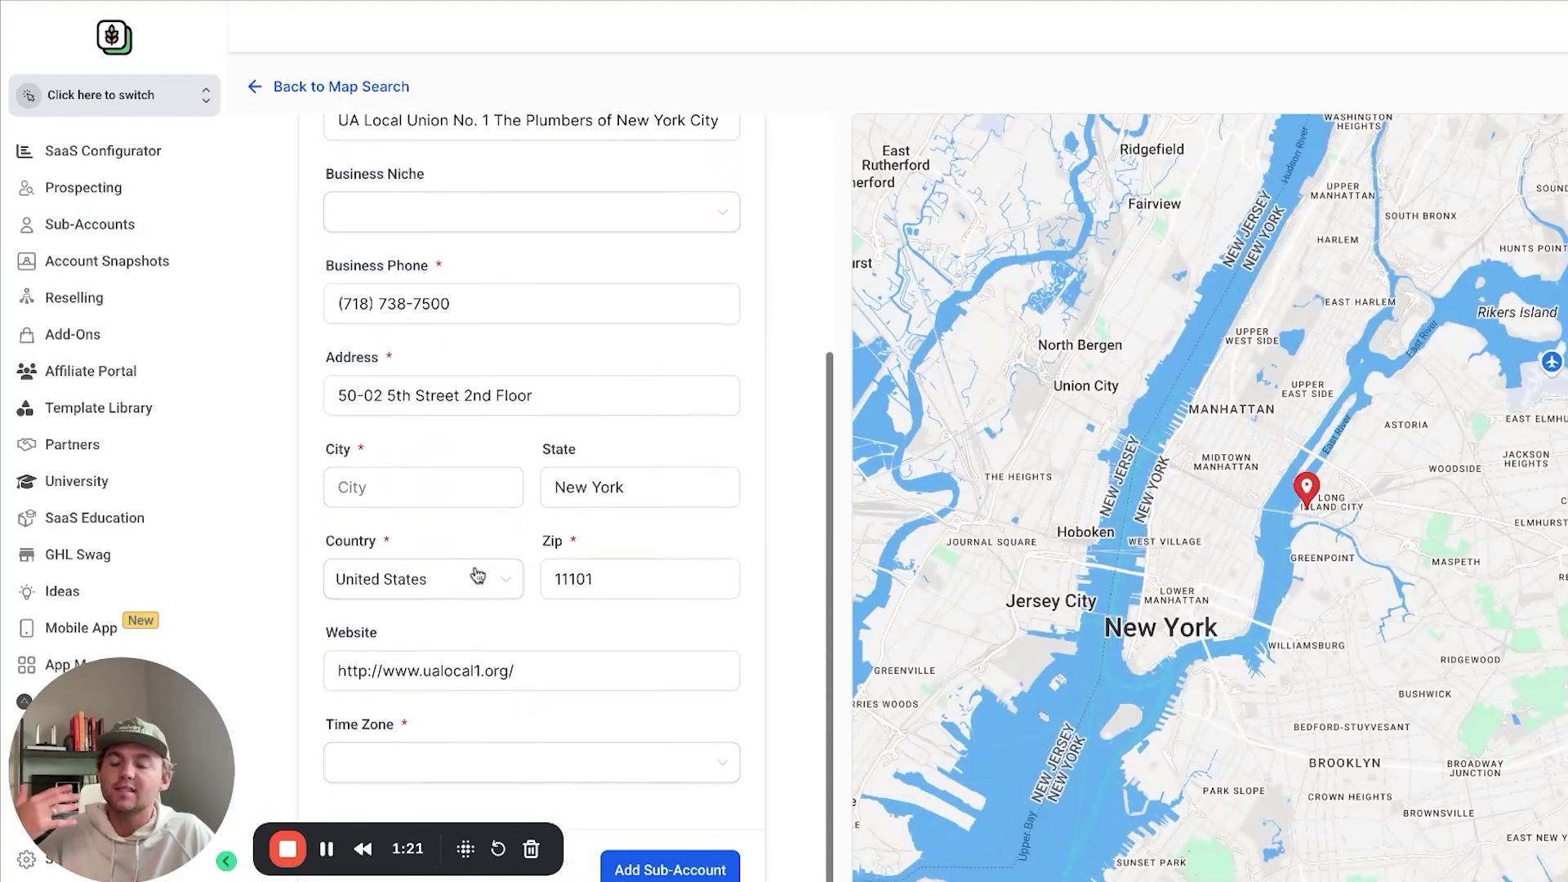
{"action": "left_click", "coordinate": [474, 568]}
{"action": "left_click", "coordinate": [640, 477]}
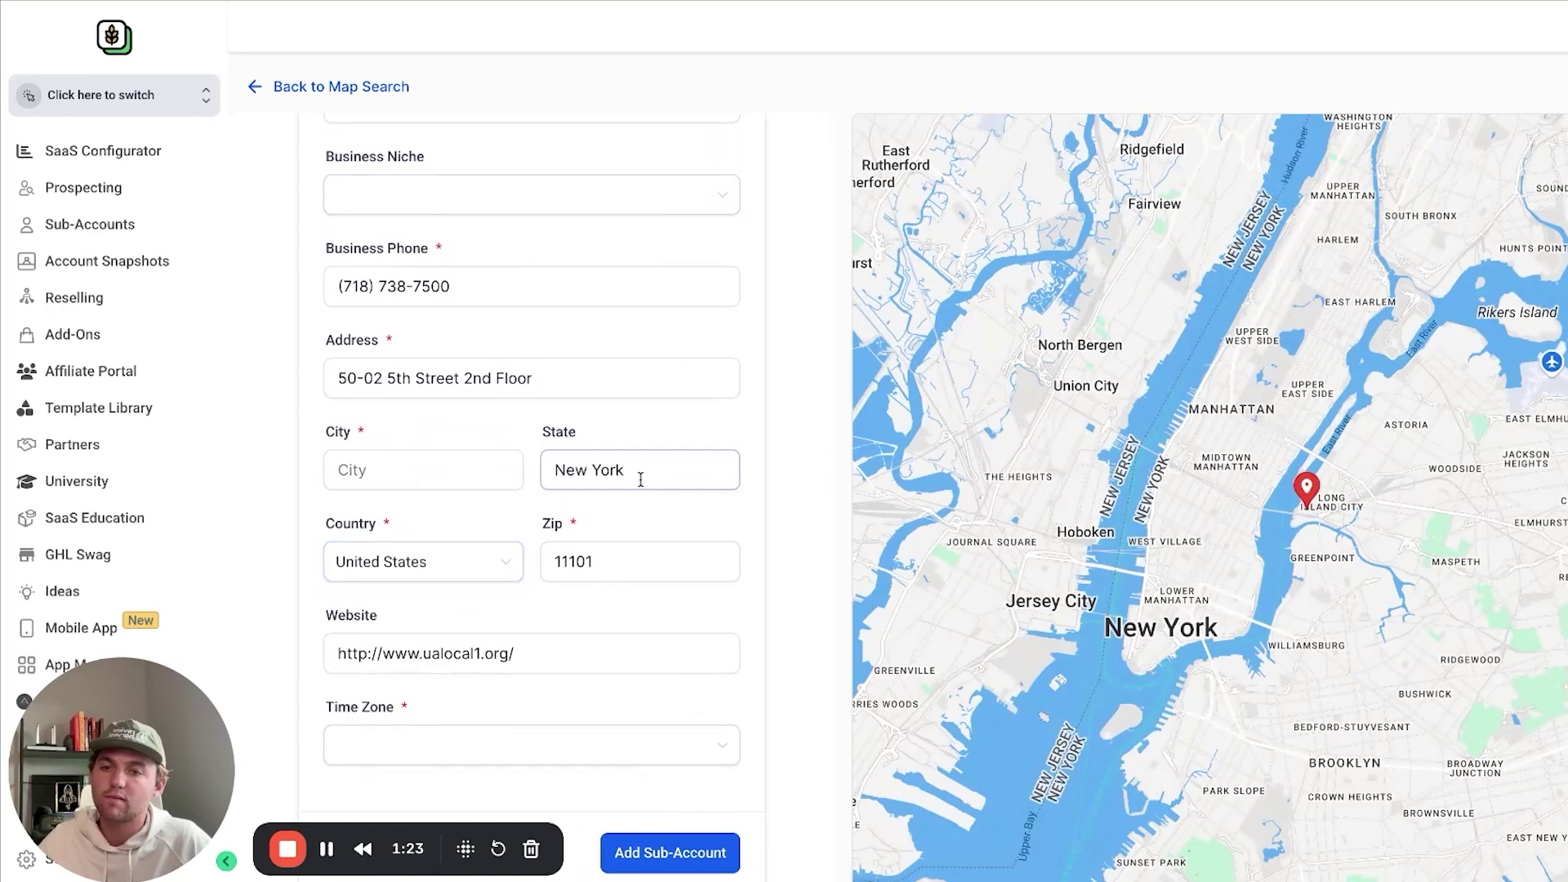
{"action": "scroll", "coordinate": [640, 479], "scroll_direction": "up", "scroll_amount": 5}
{"action": "left_click", "coordinate": [694, 466]}
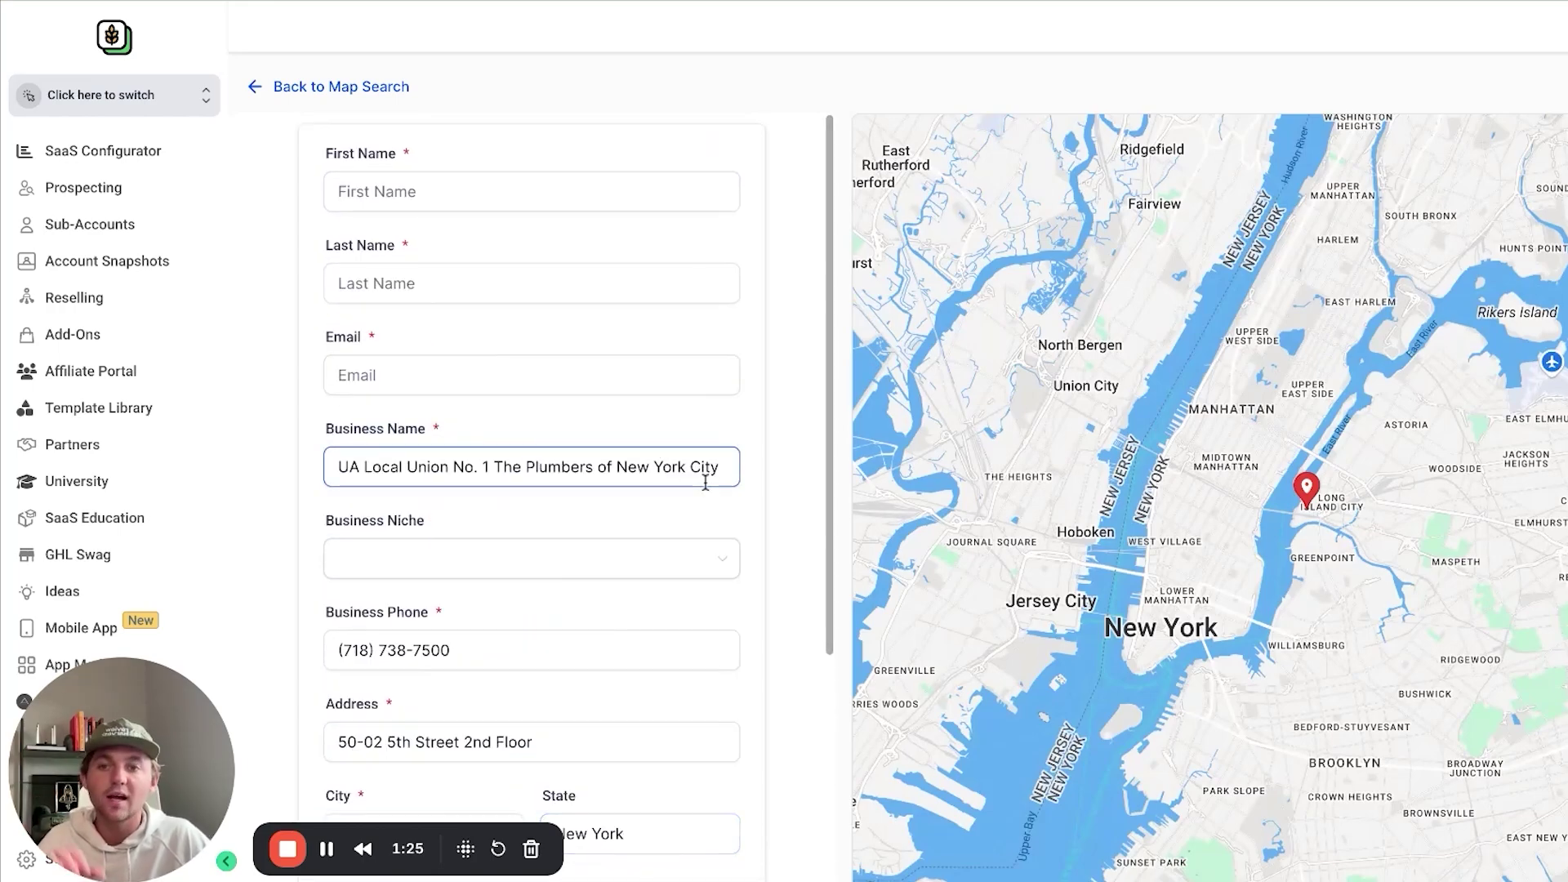
{"action": "scroll", "coordinate": [430, 707], "scroll_direction": "down", "scroll_amount": 1}
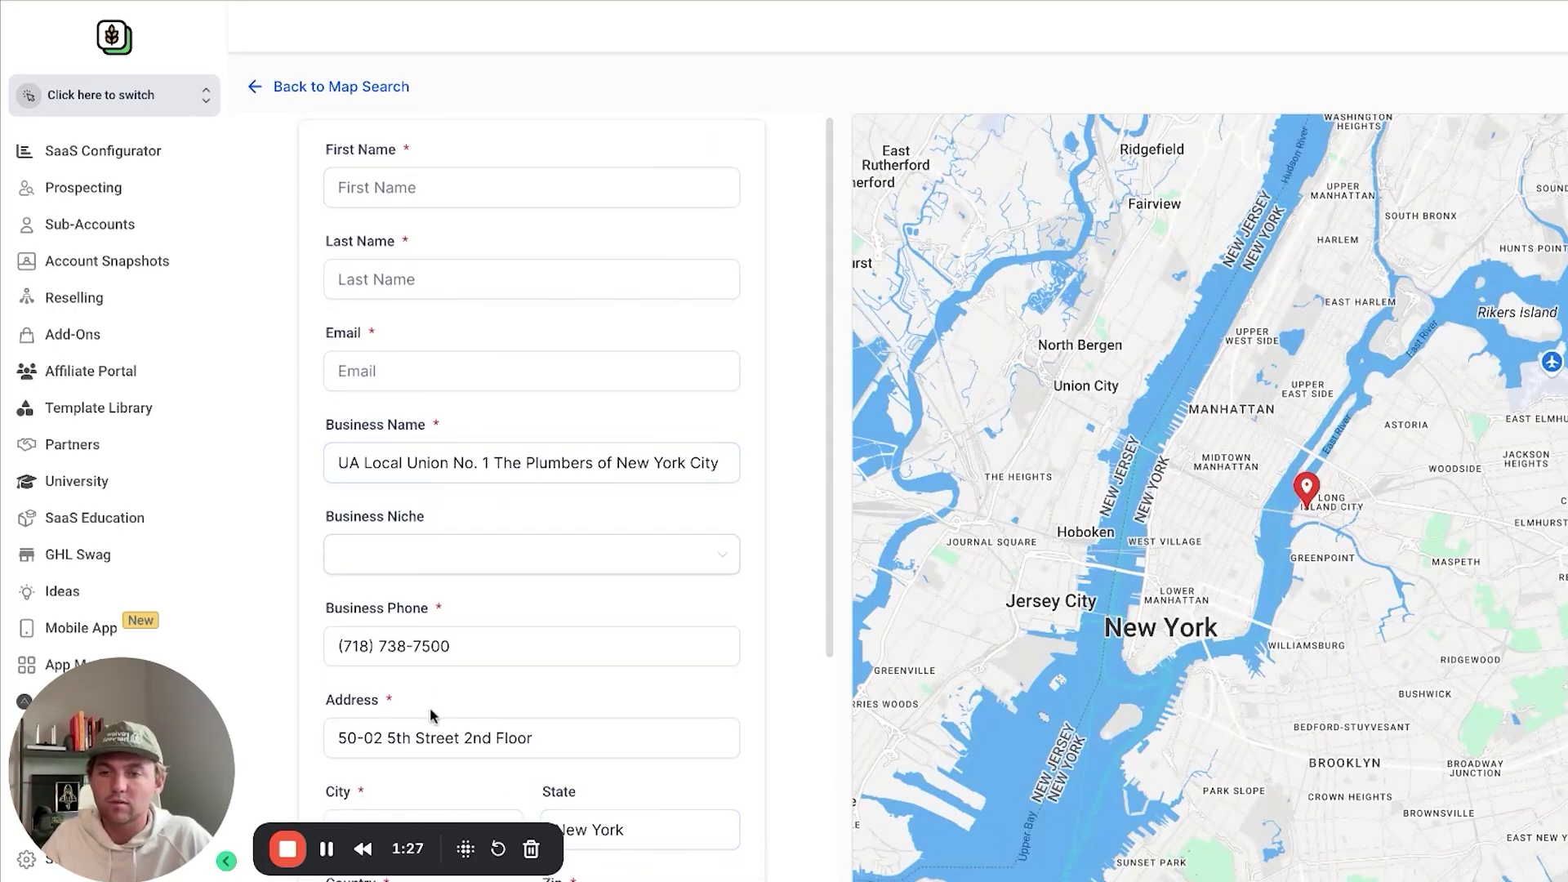
{"action": "left_click", "coordinate": [328, 849]}
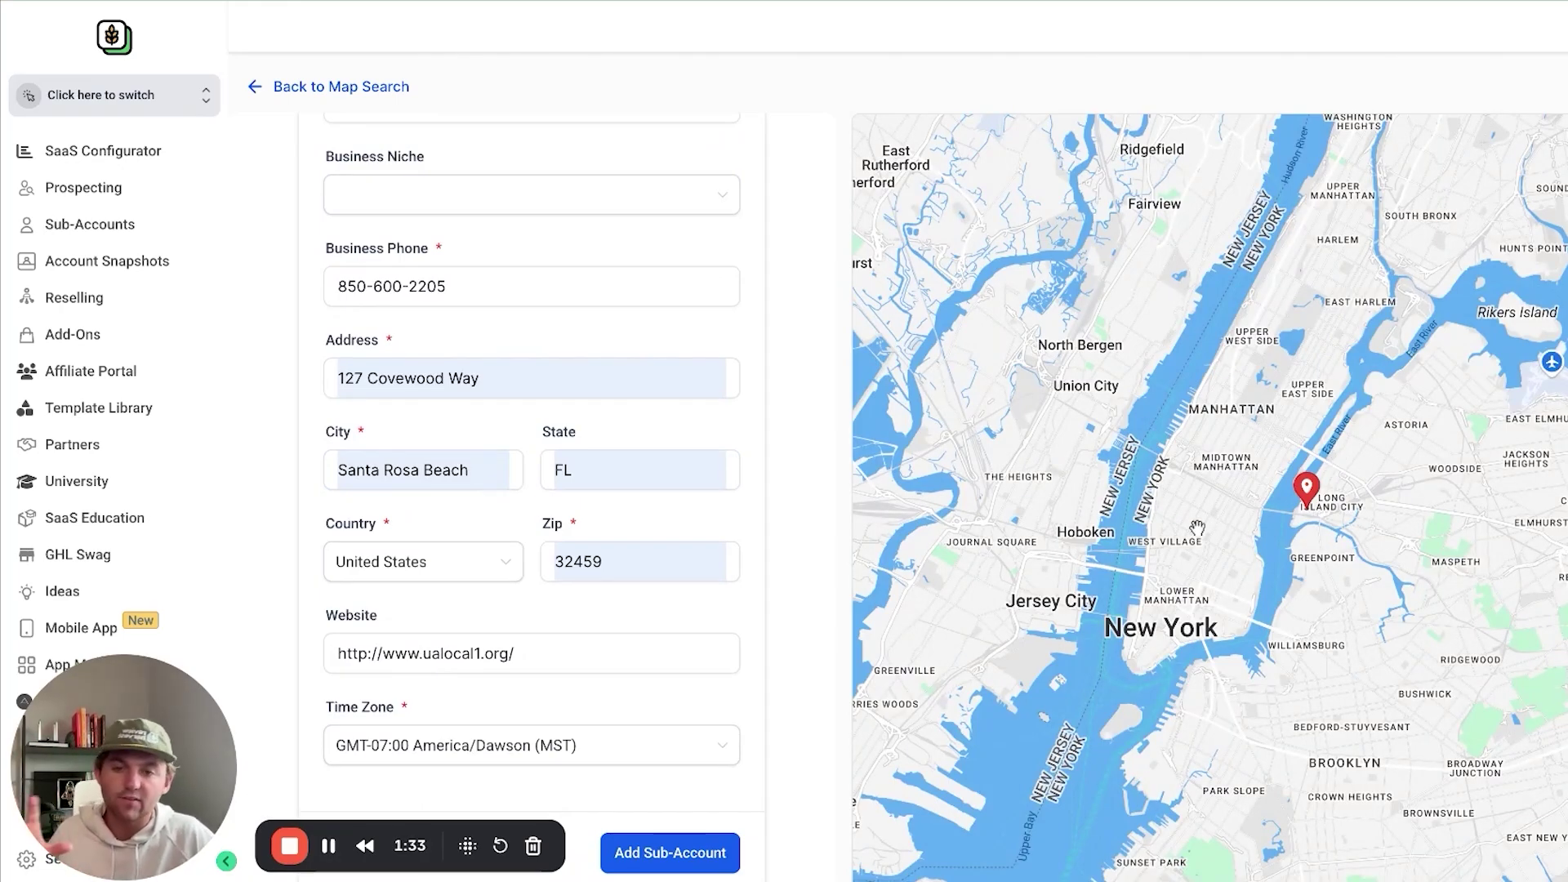
{"action": "left_click", "coordinate": [677, 853]}
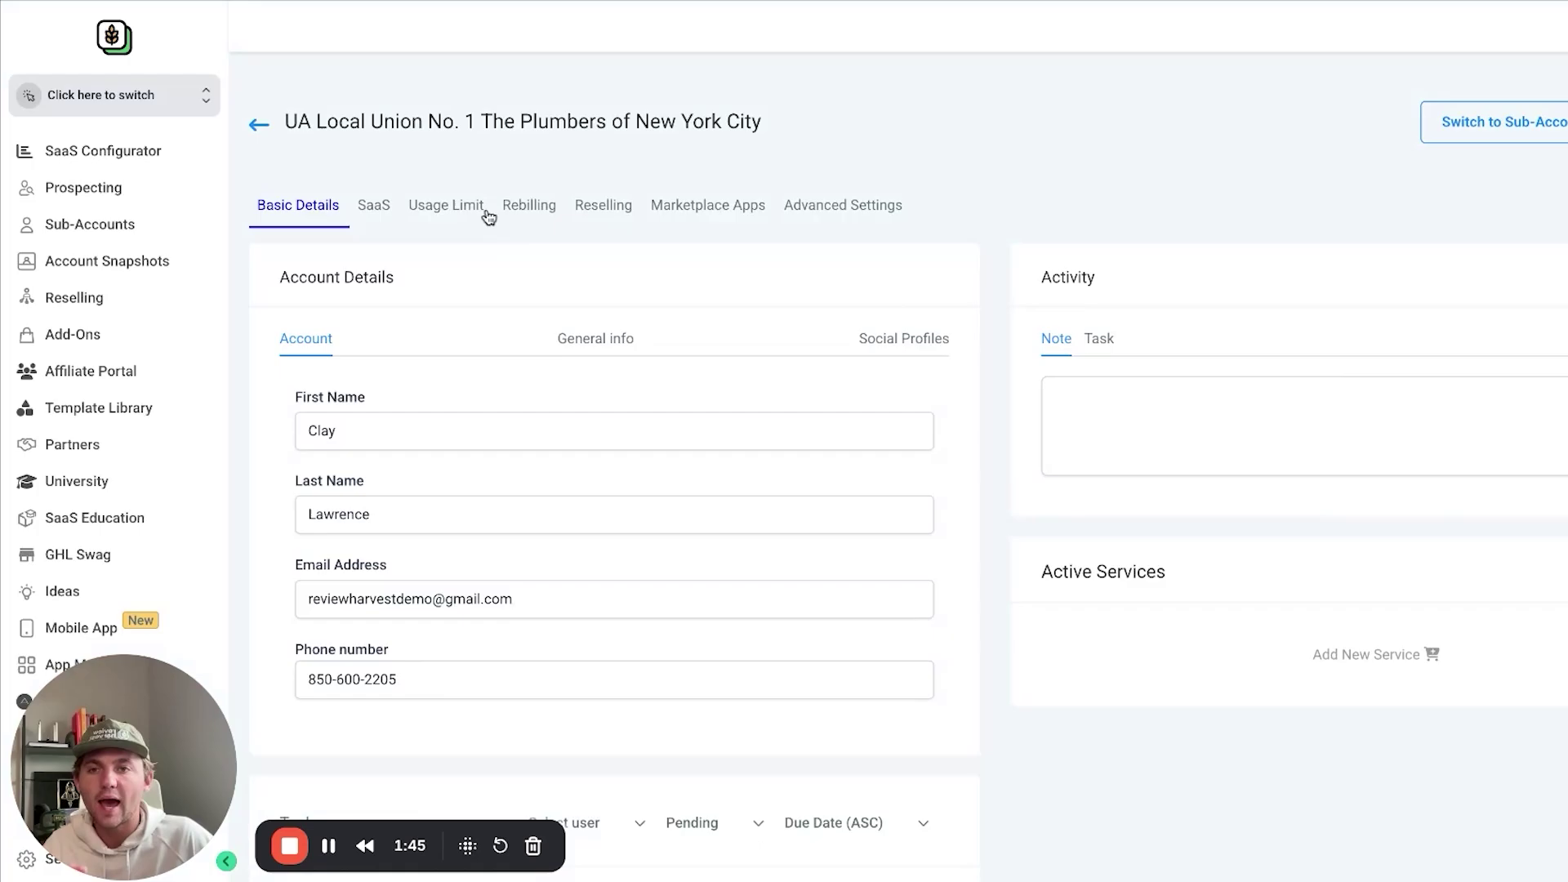
- Look at the new sub-account's SaaS and rebilling settings, dismissing the request for the client's payment details
{"action": "left_click", "coordinate": [377, 212]}
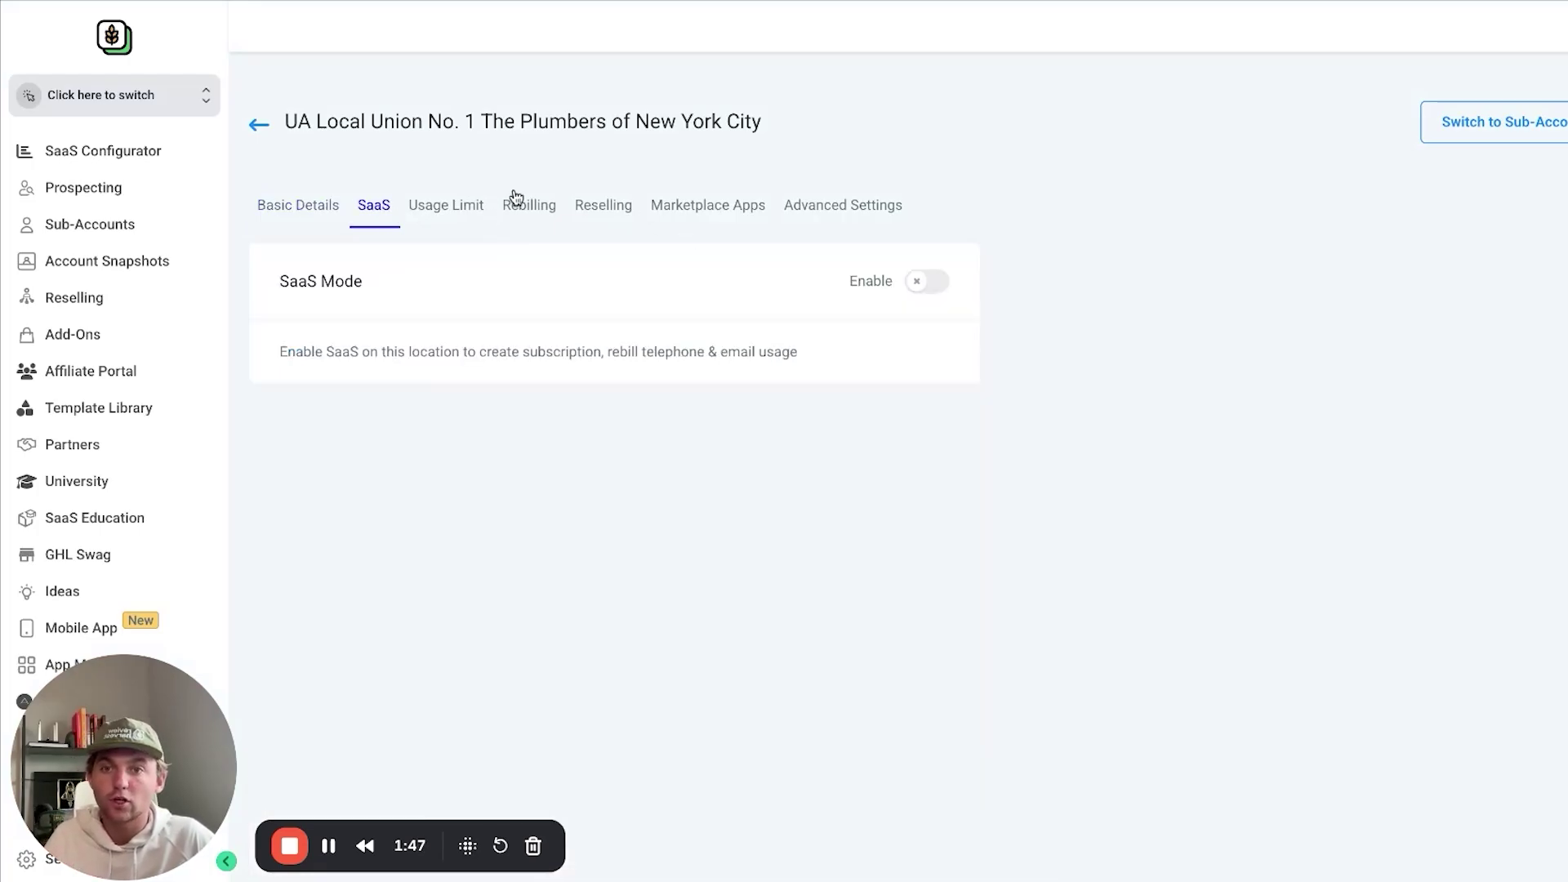
{"action": "left_click", "coordinate": [539, 211]}
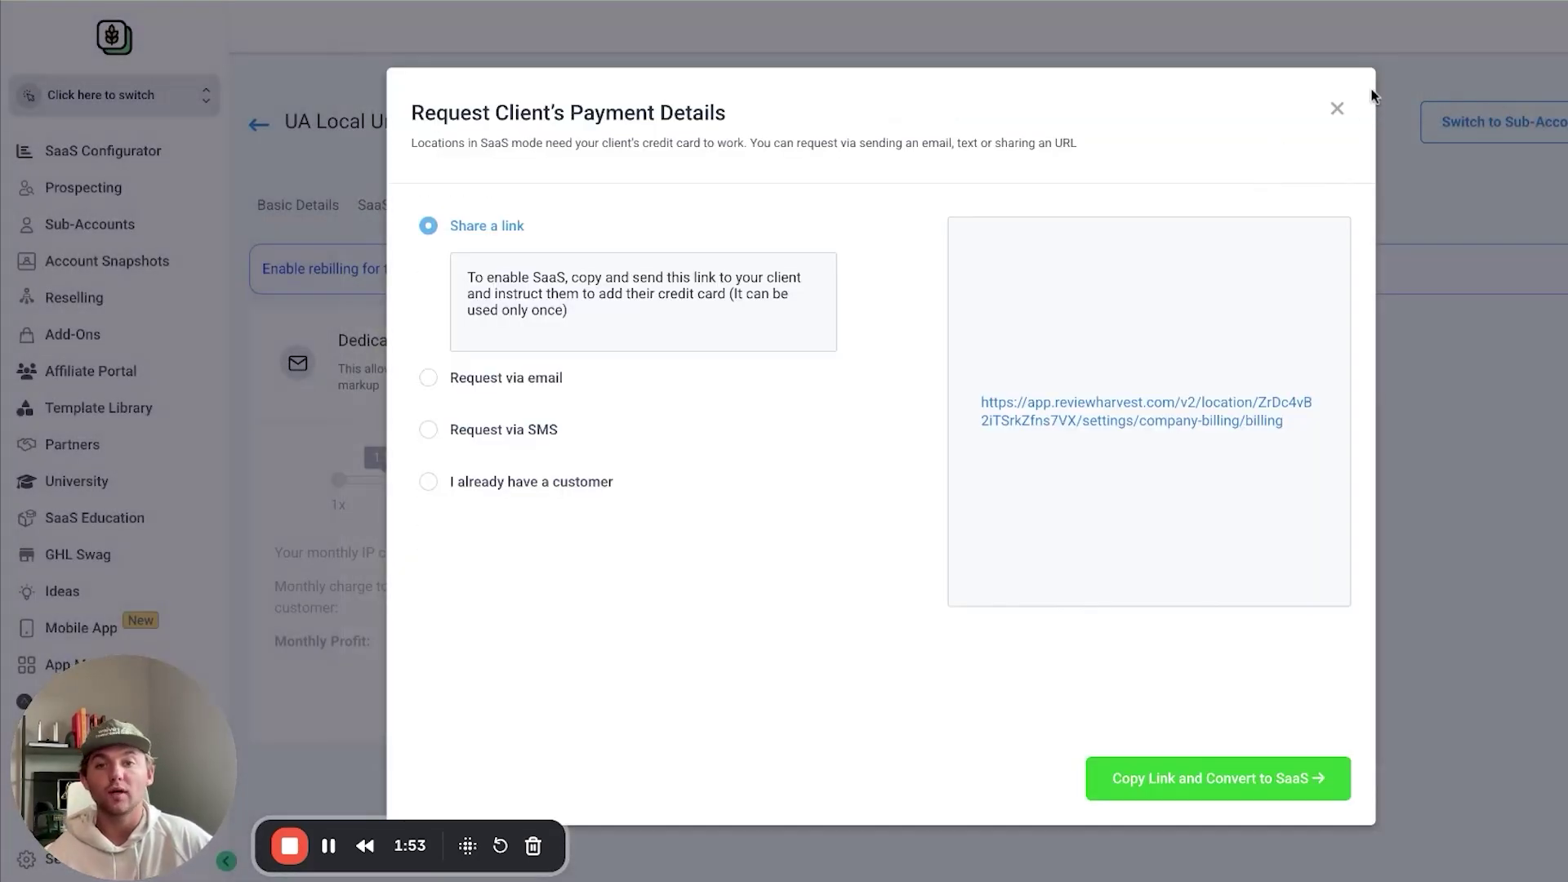
{"action": "left_click", "coordinate": [1336, 112]}
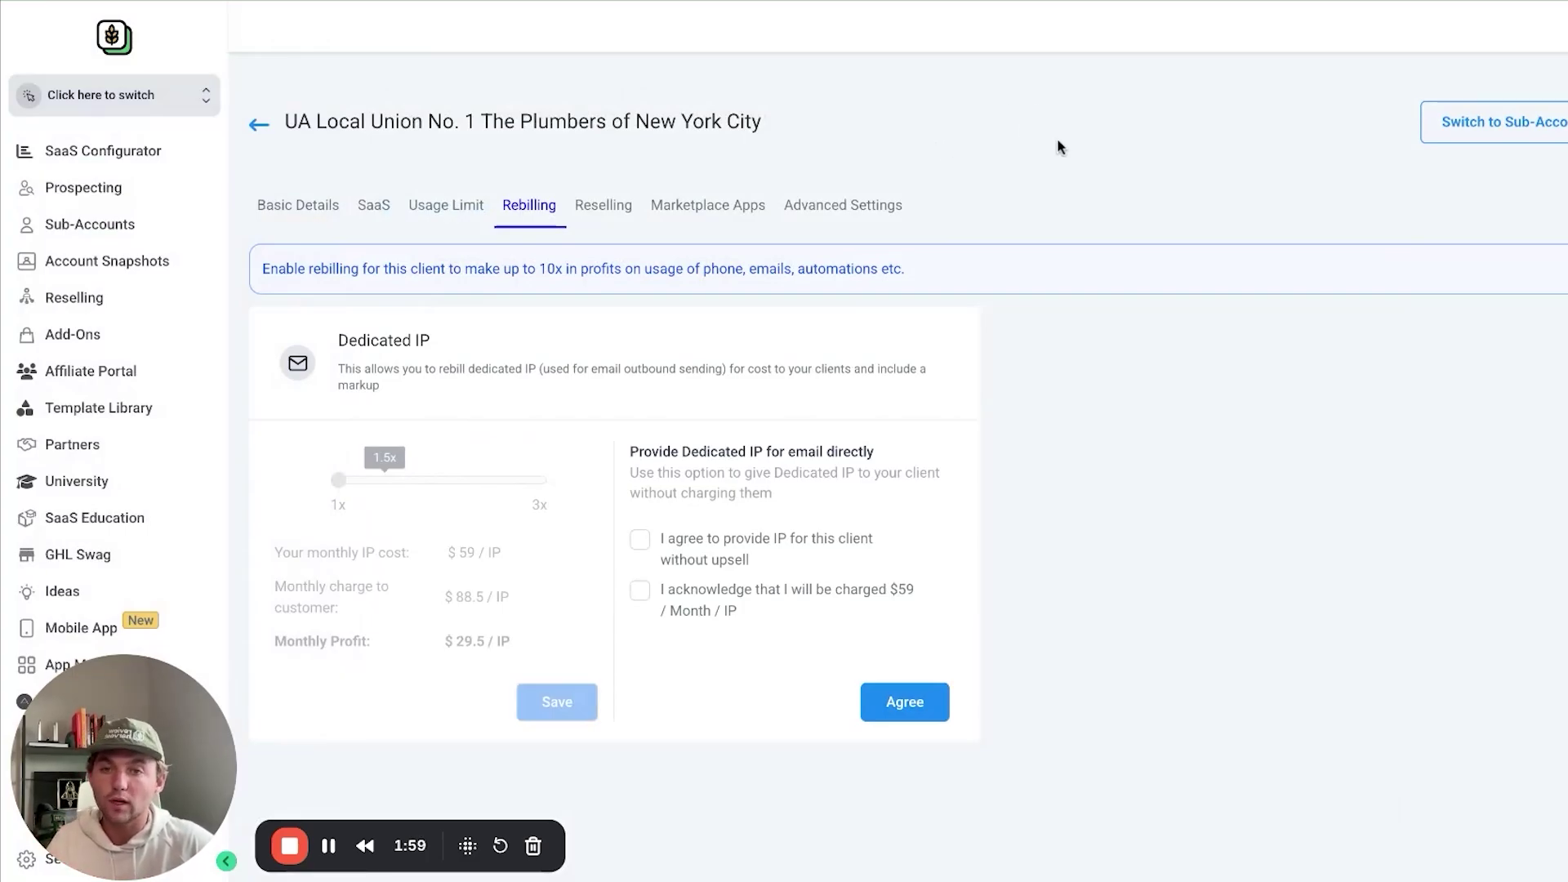
- Switch into the new sub-account and go through its contacts and social planner to the reputation settings for Reviews AI
{"action": "left_click", "coordinate": [1544, 122]}
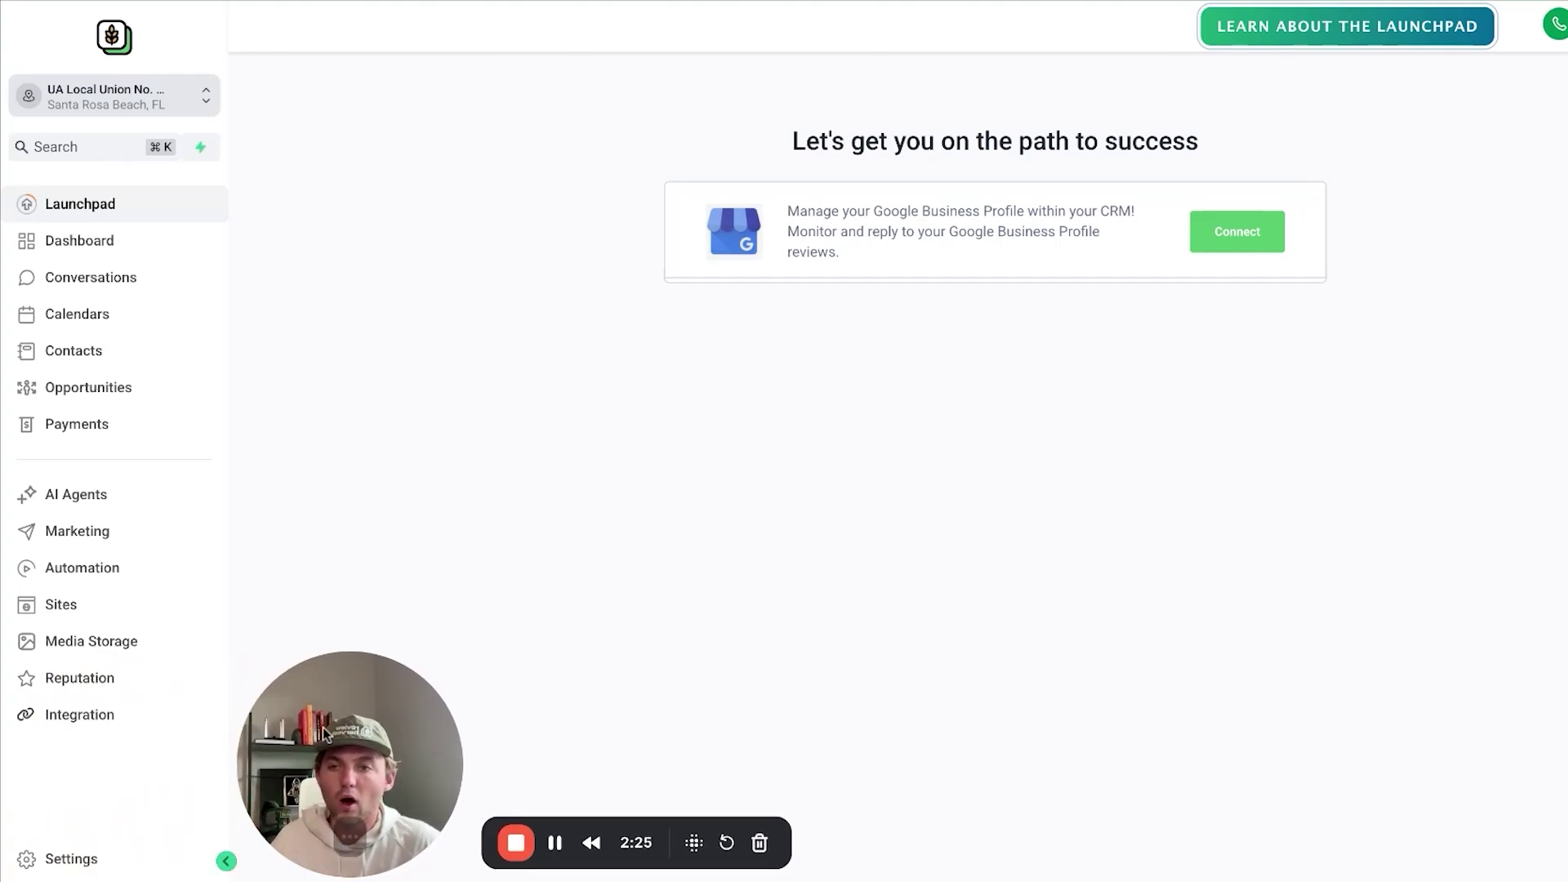
{"action": "left_click", "coordinate": [78, 350]}
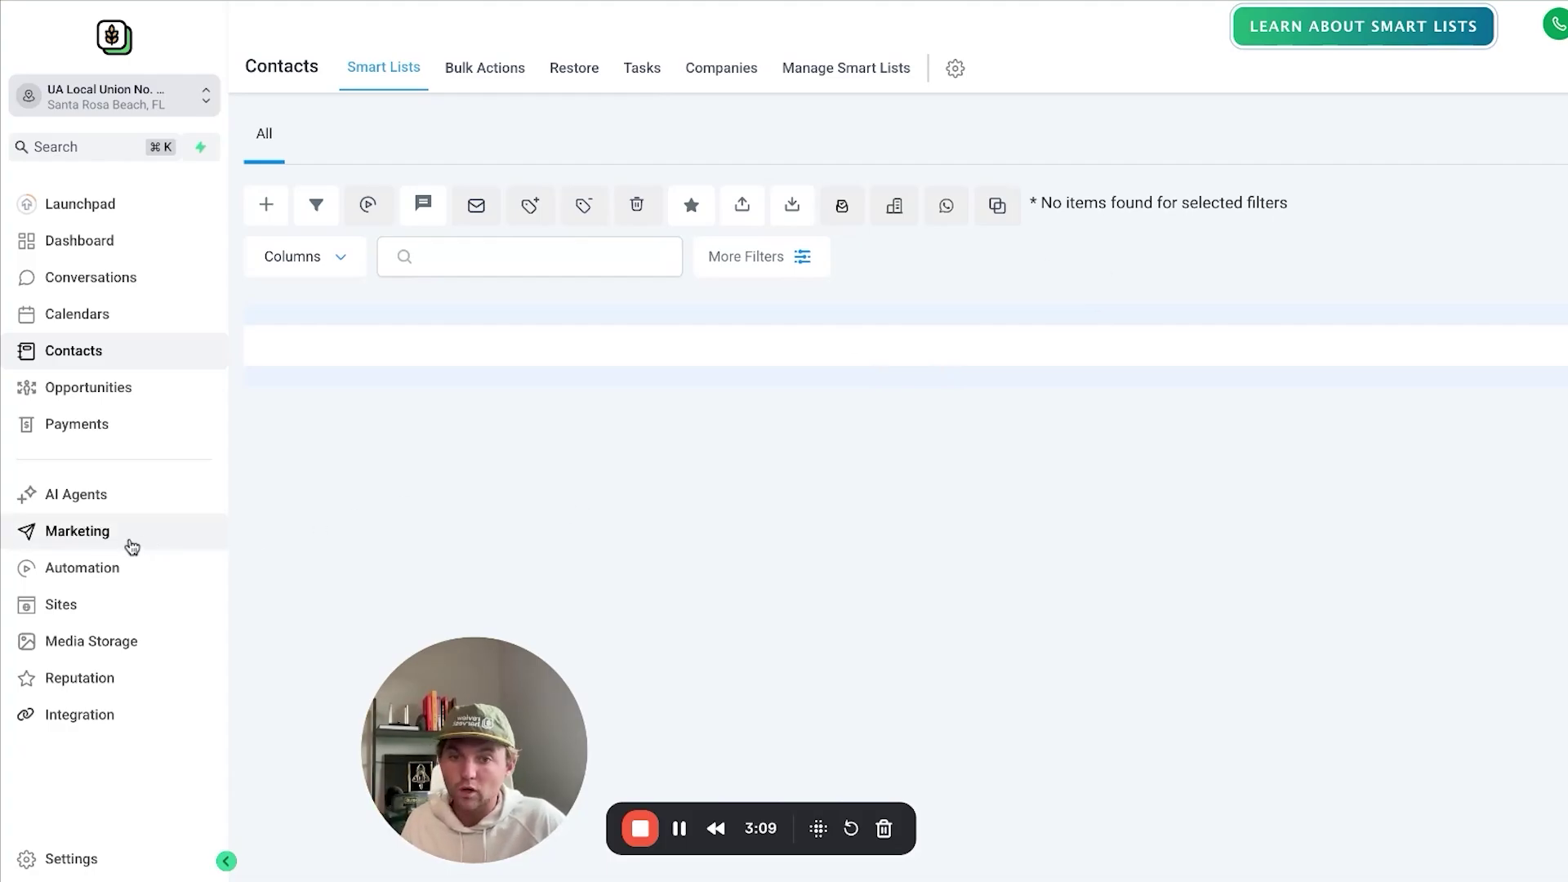
{"action": "left_click", "coordinate": [84, 541]}
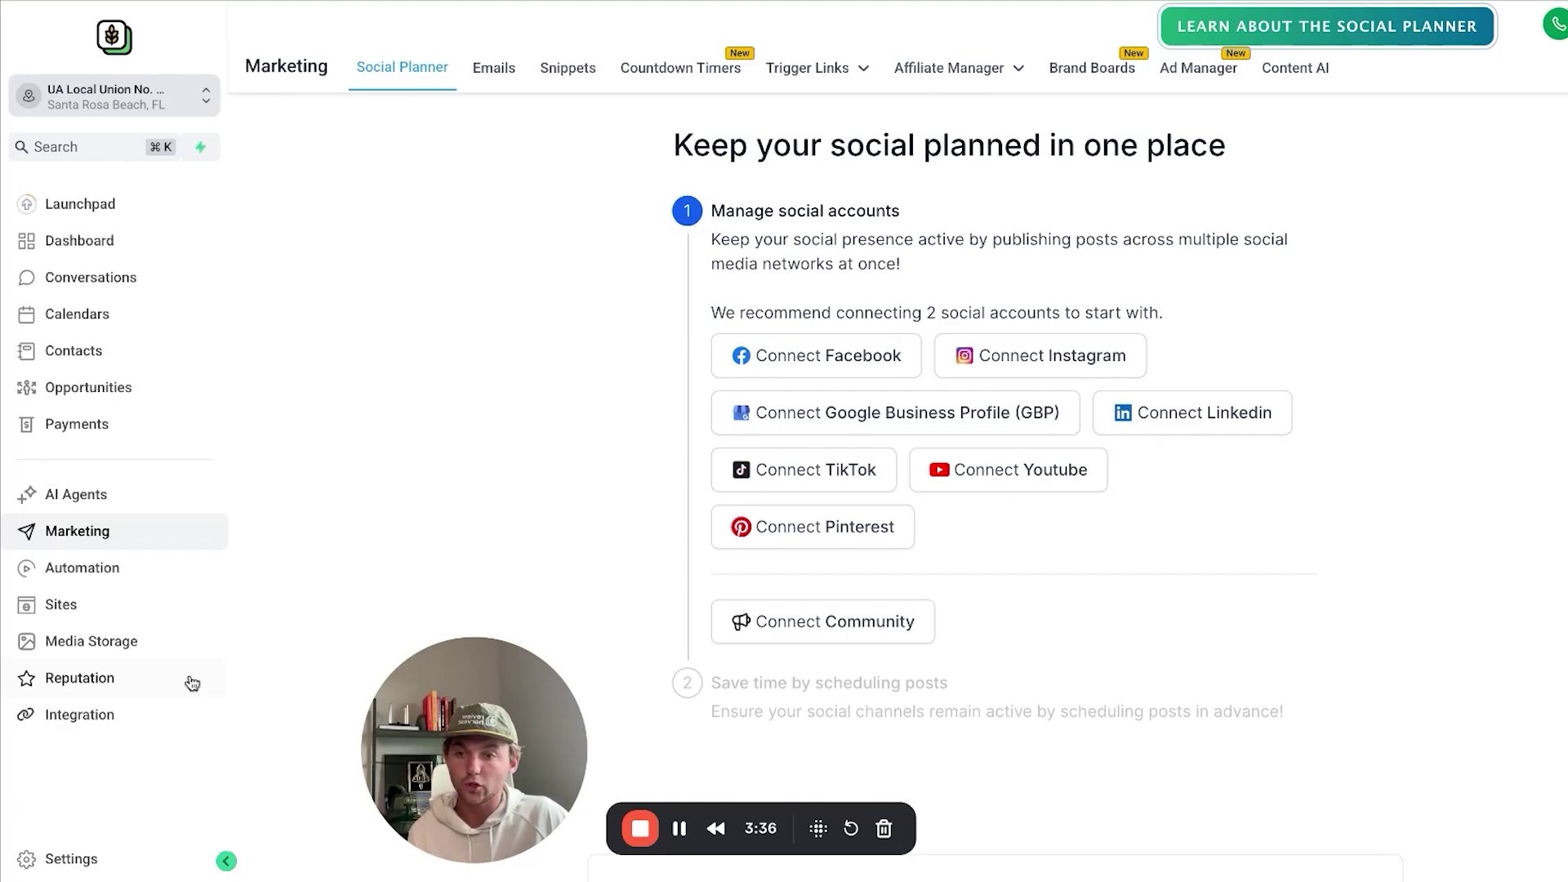
{"action": "left_click", "coordinate": [122, 680]}
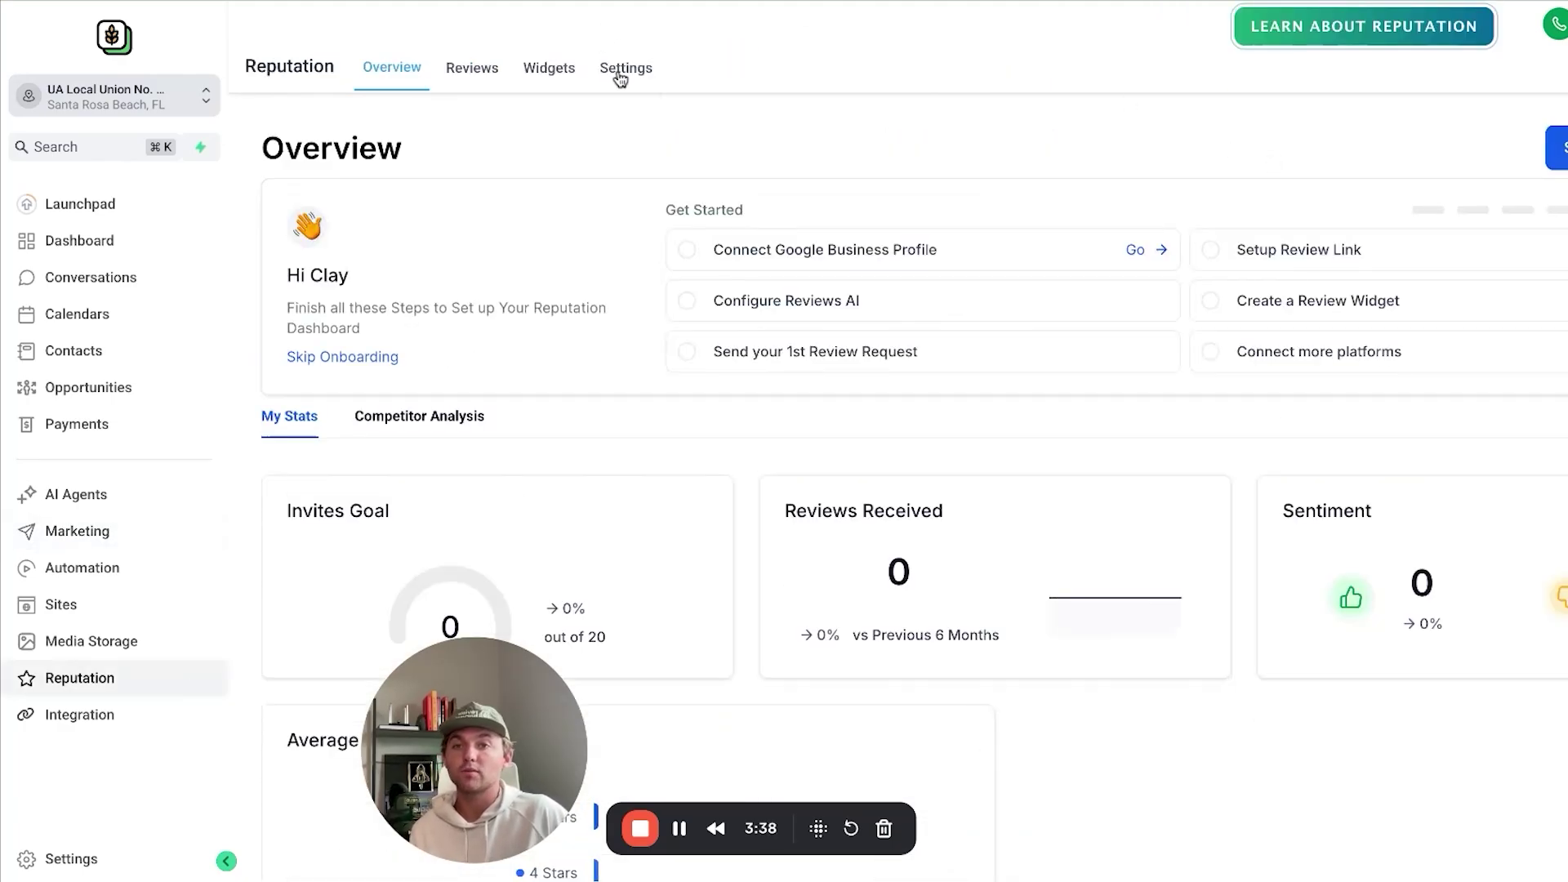
{"action": "left_click", "coordinate": [619, 69]}
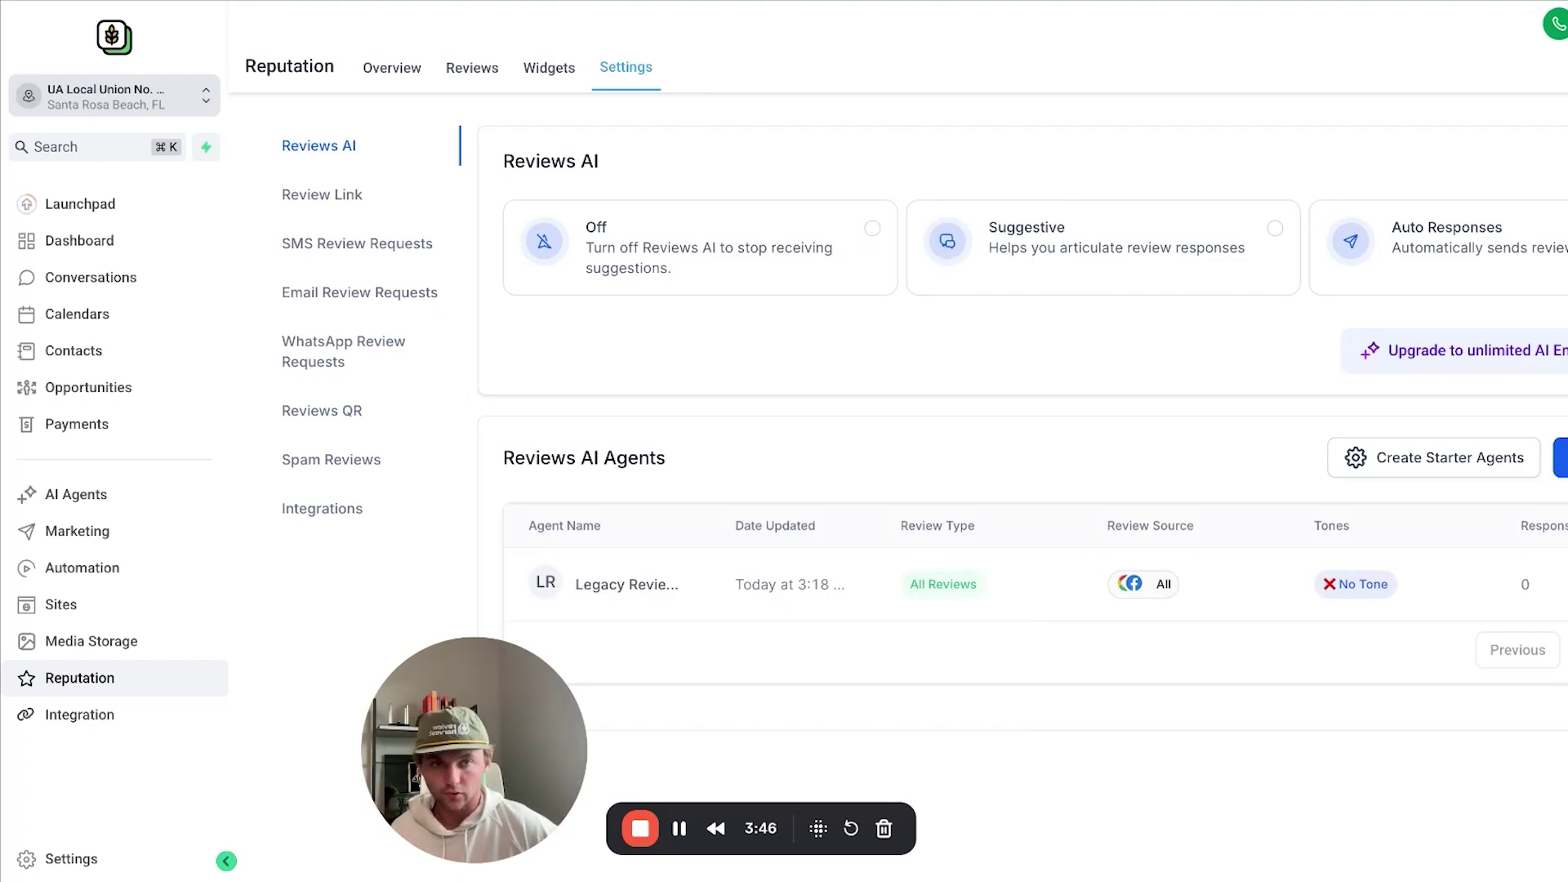
- Look through the Reviews AI agent templates and start a new agent from scratch
{"action": "left_click", "coordinate": [1560, 457]}
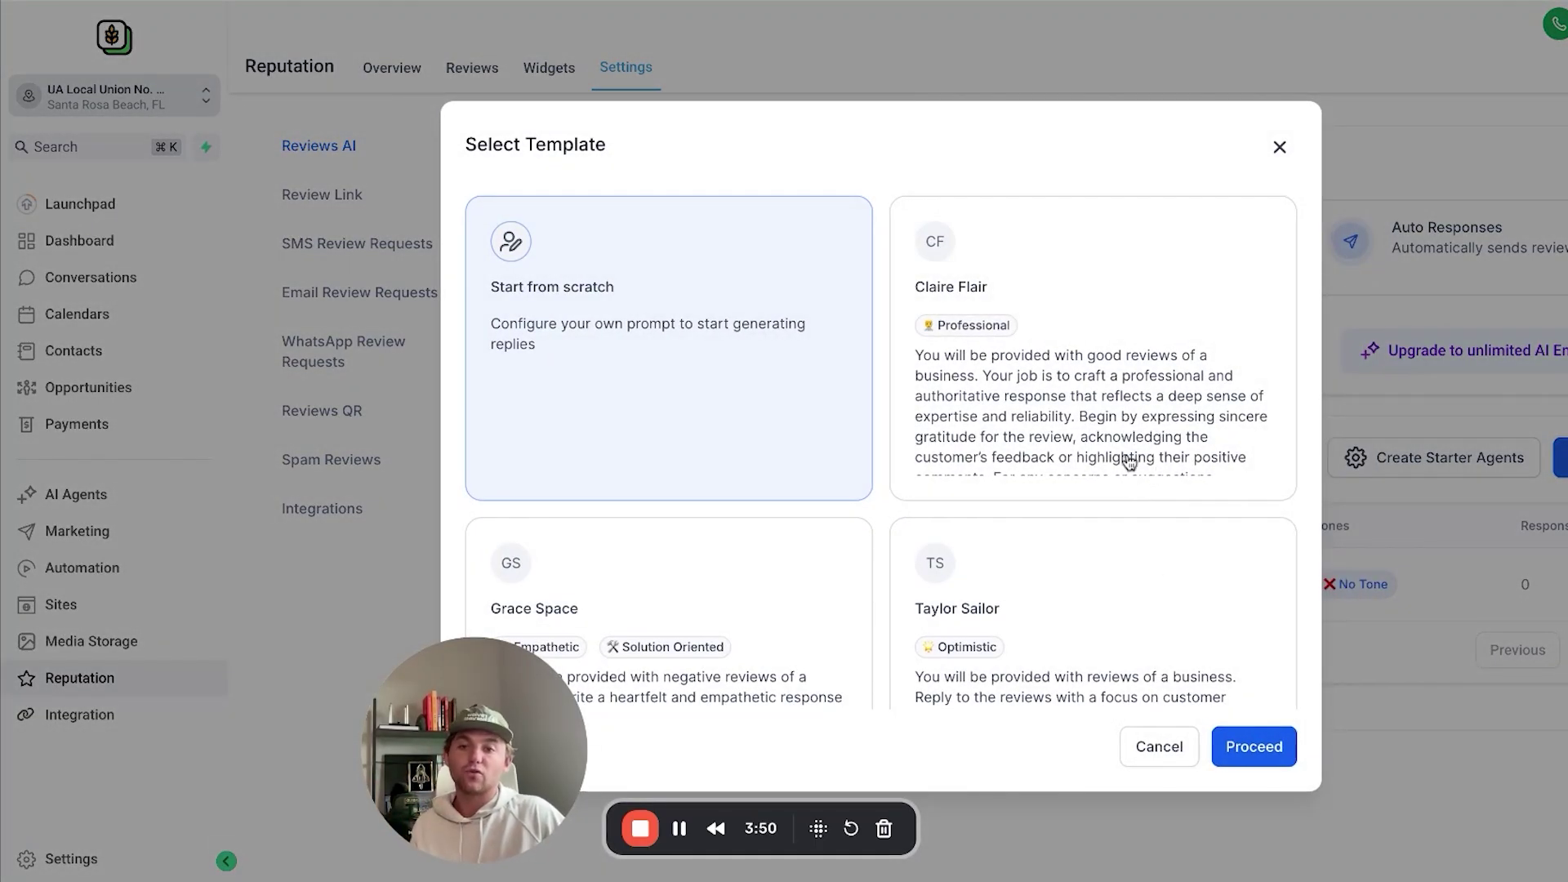
{"action": "scroll", "coordinate": [1183, 424], "scroll_direction": "down", "scroll_amount": 2}
{"action": "scroll", "coordinate": [1183, 424], "scroll_direction": "down", "scroll_amount": 2}
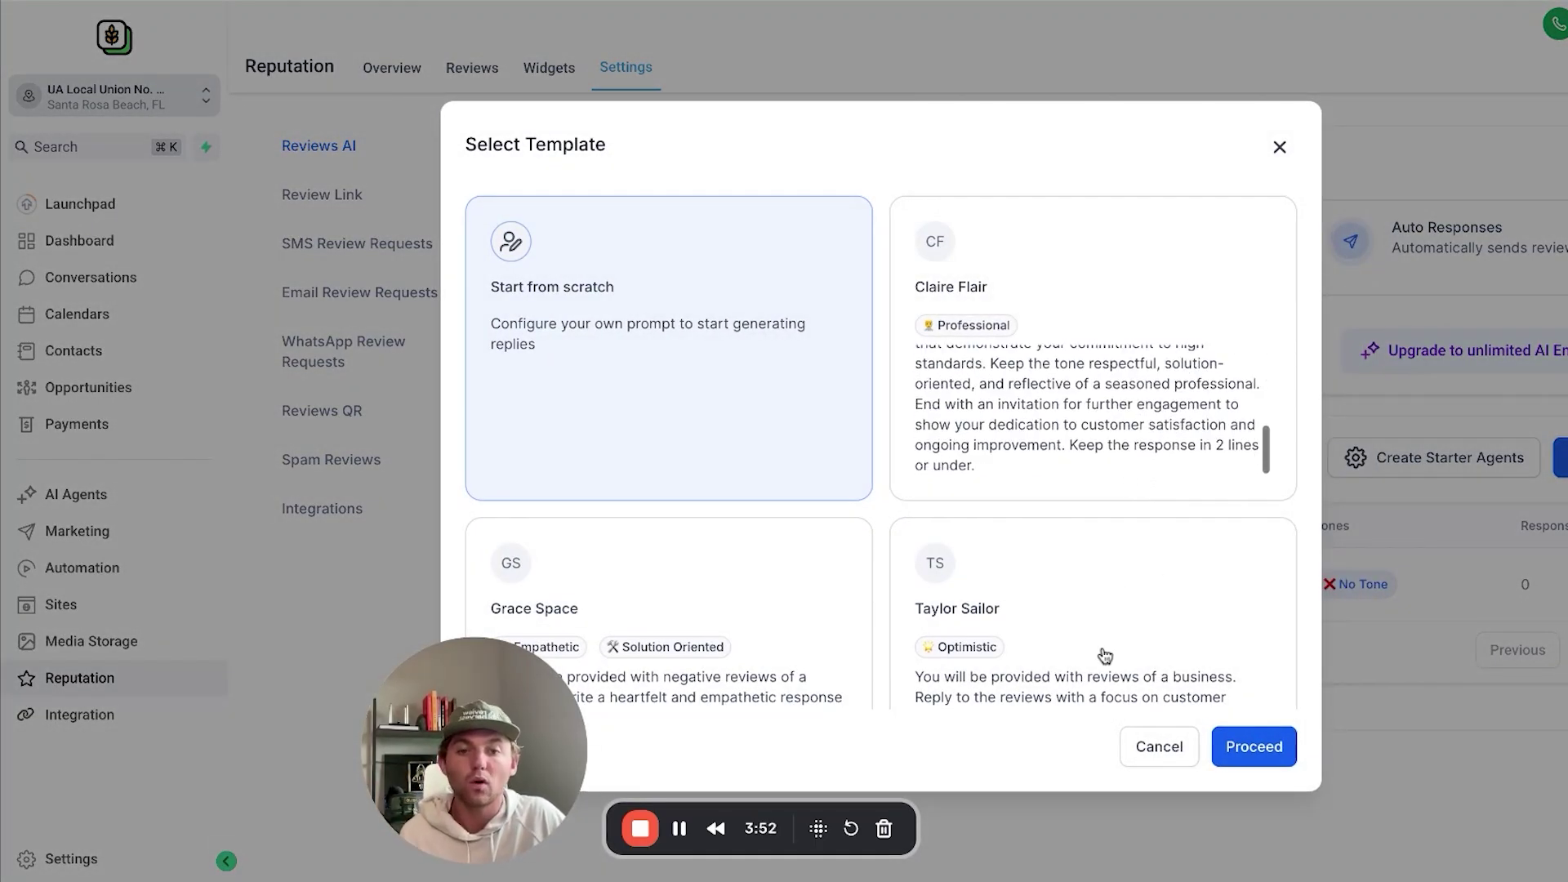
{"action": "scroll", "coordinate": [1105, 656], "scroll_direction": "down", "scroll_amount": 3}
{"action": "scroll", "coordinate": [1126, 500], "scroll_direction": "down", "scroll_amount": 1}
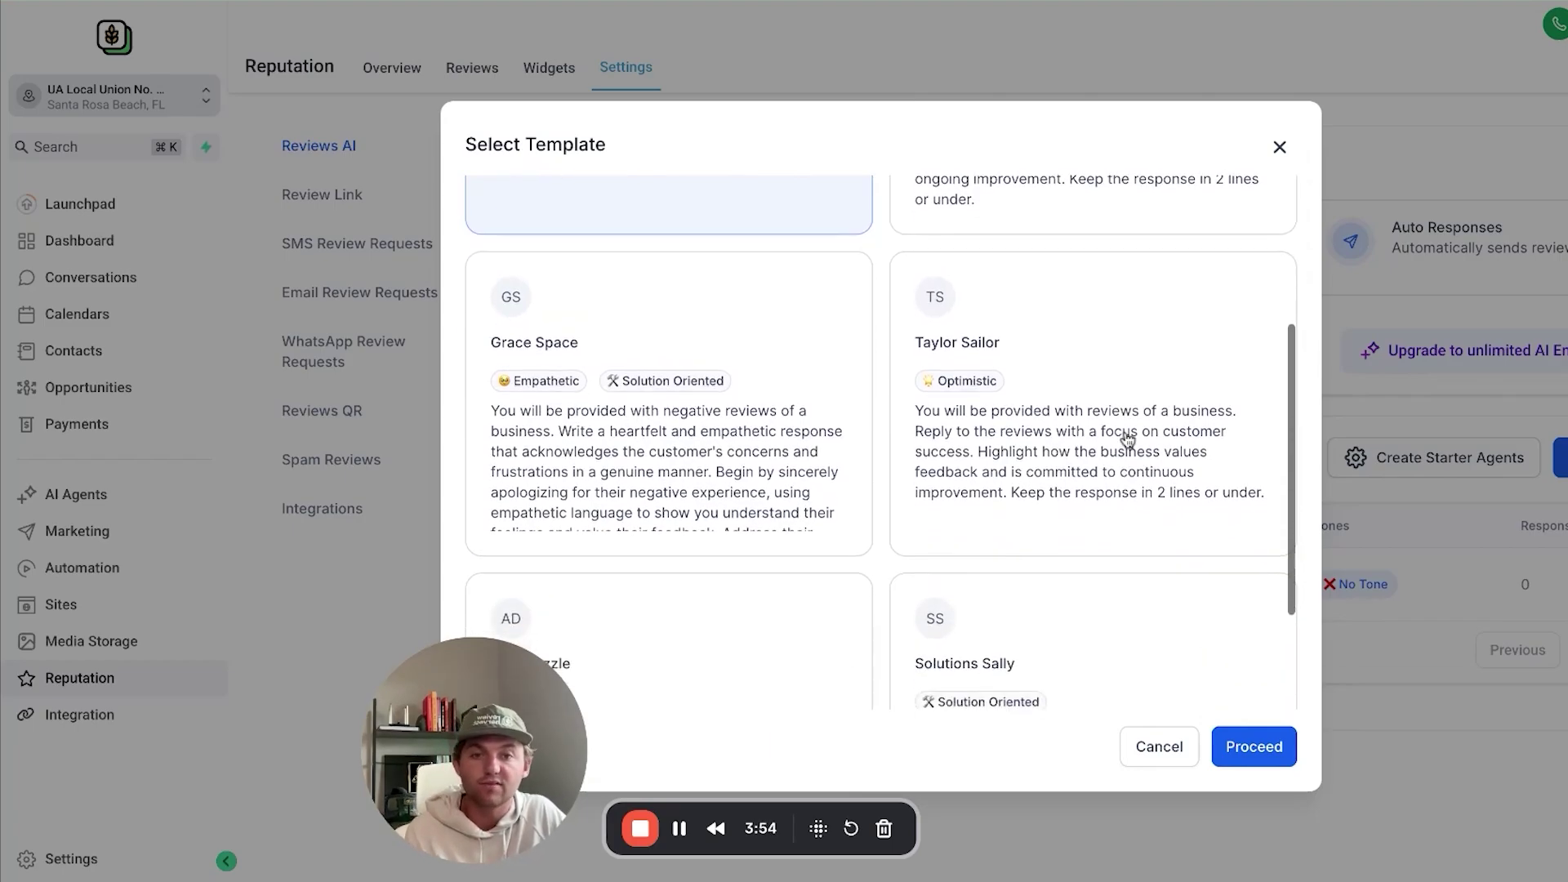
{"action": "scroll", "coordinate": [898, 416], "scroll_direction": "down", "scroll_amount": 2}
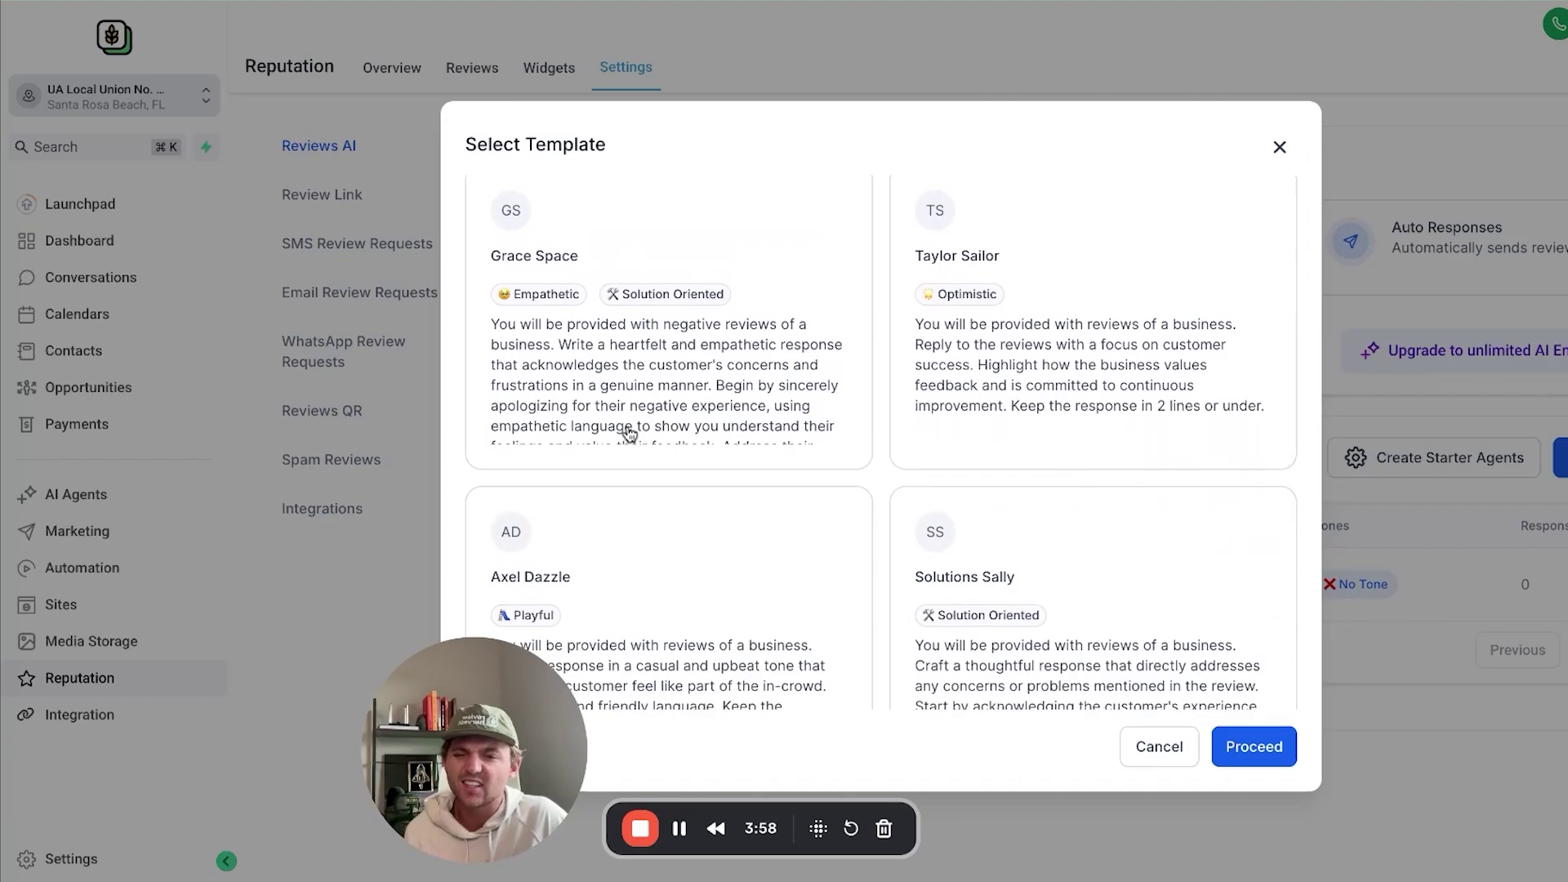
{"action": "scroll", "coordinate": [621, 432], "scroll_direction": "up", "scroll_amount": 4}
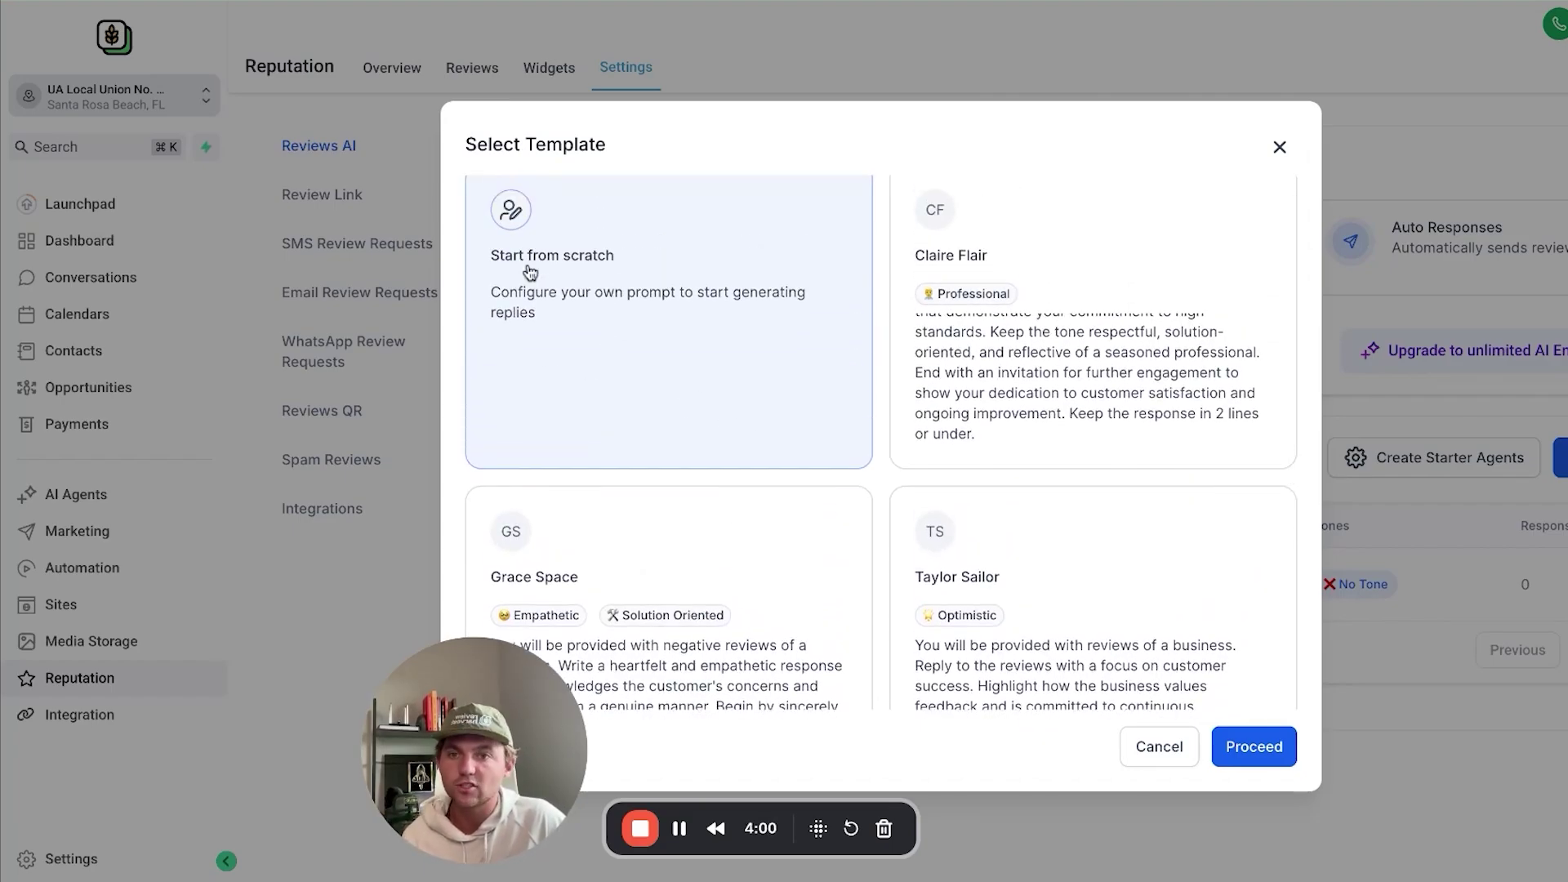
{"action": "left_click", "coordinate": [1254, 741]}
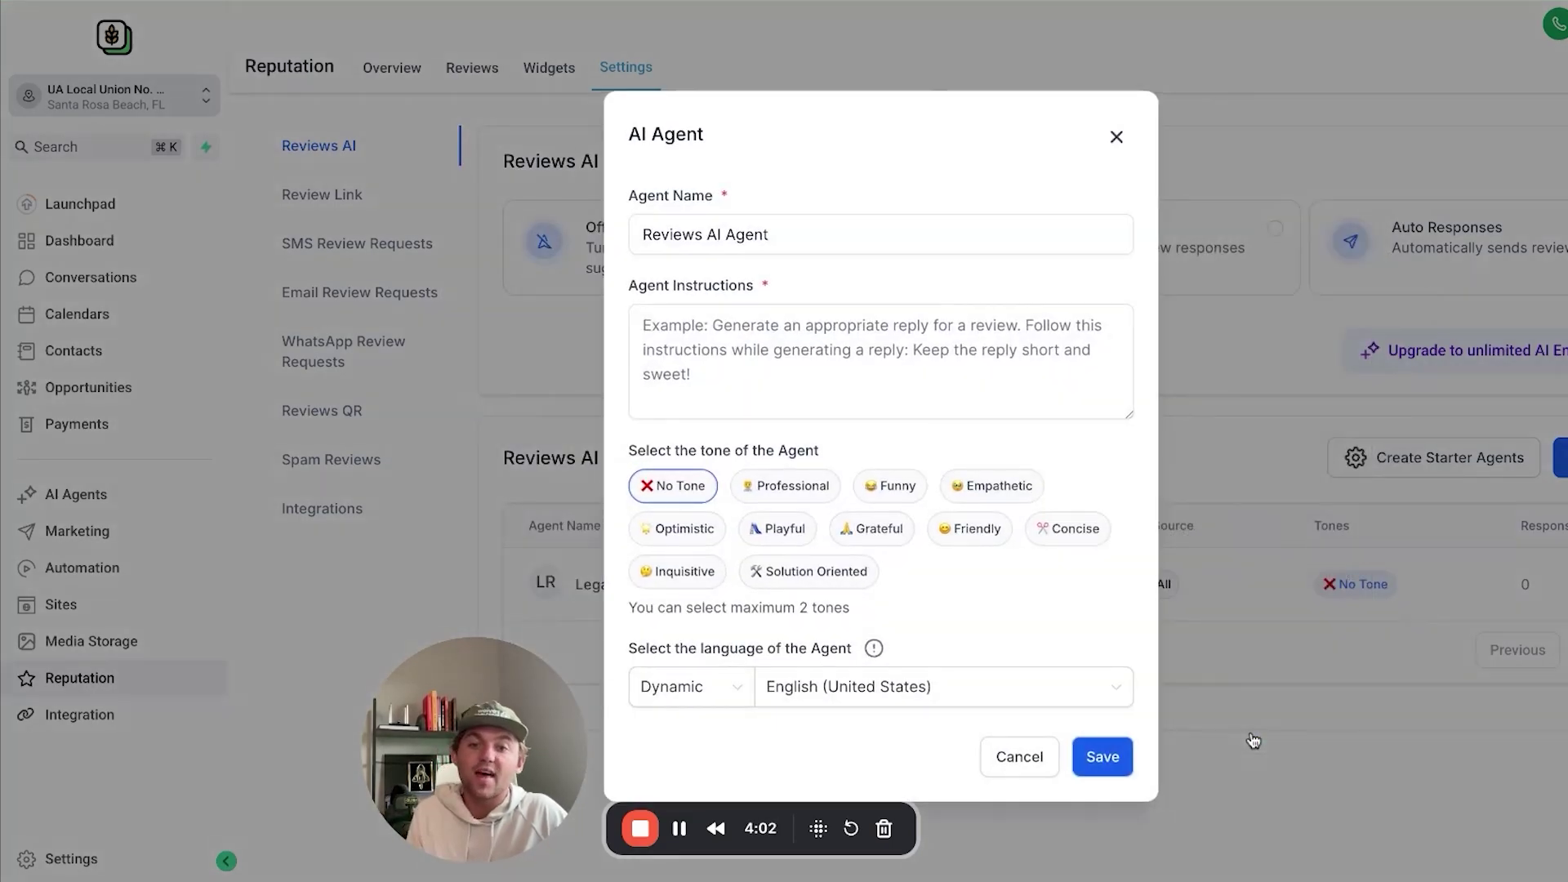
- Try giving the agent Solution Oriented and Empathetic tones for reviews of 2 stars or below, and discard the agent unsaved
{"action": "left_click", "coordinate": [827, 572]}
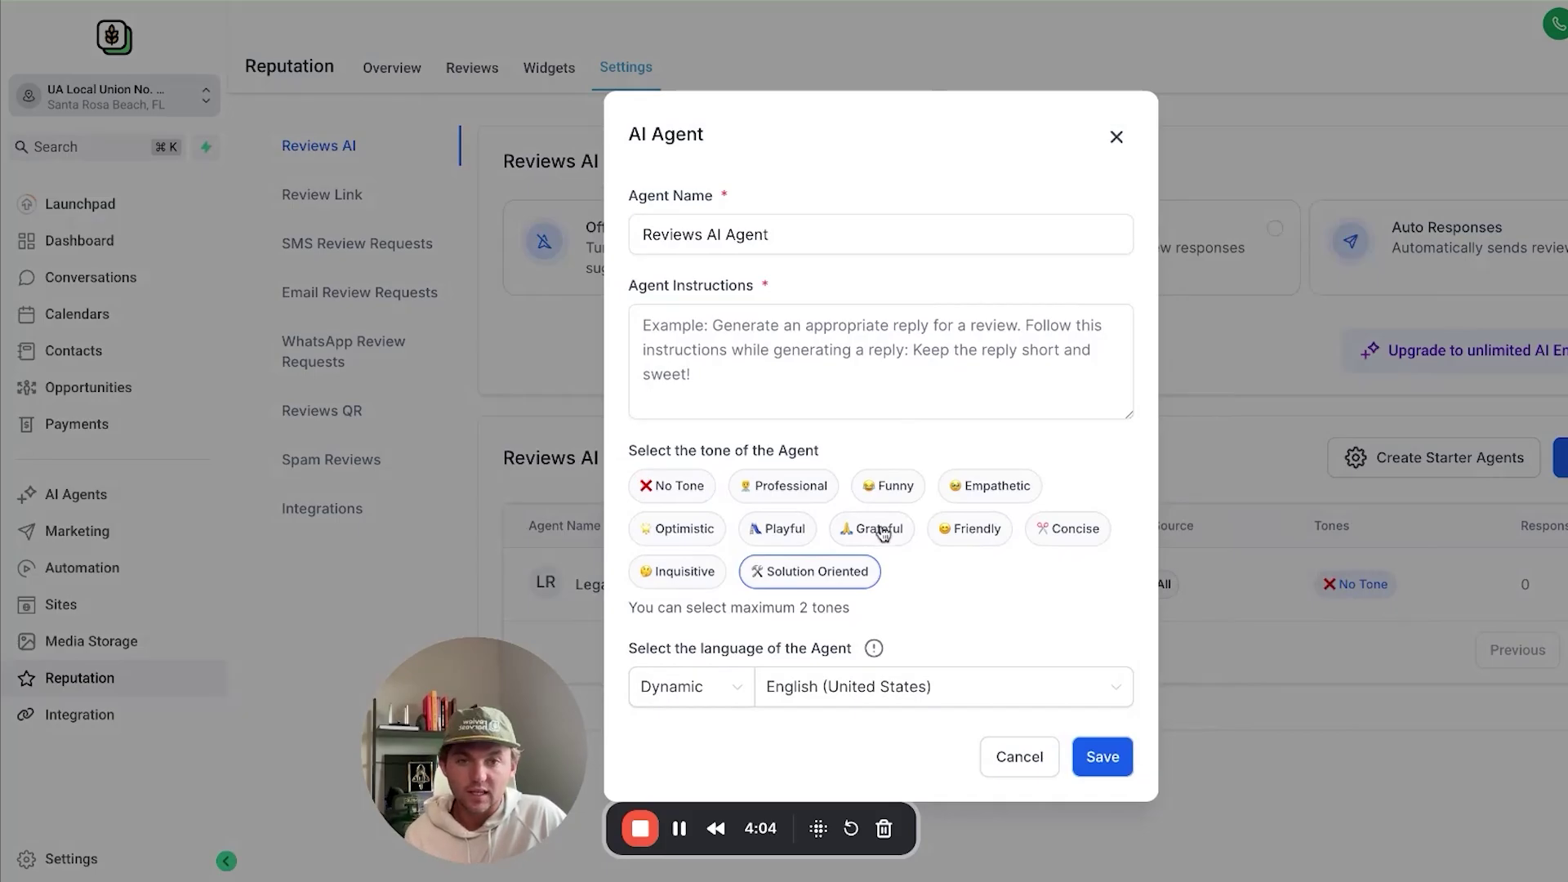
{"action": "left_click", "coordinate": [984, 487]}
{"action": "scroll", "coordinate": [843, 445], "scroll_direction": "down", "scroll_amount": 3}
{"action": "scroll", "coordinate": [843, 445], "scroll_direction": "down", "scroll_amount": 3}
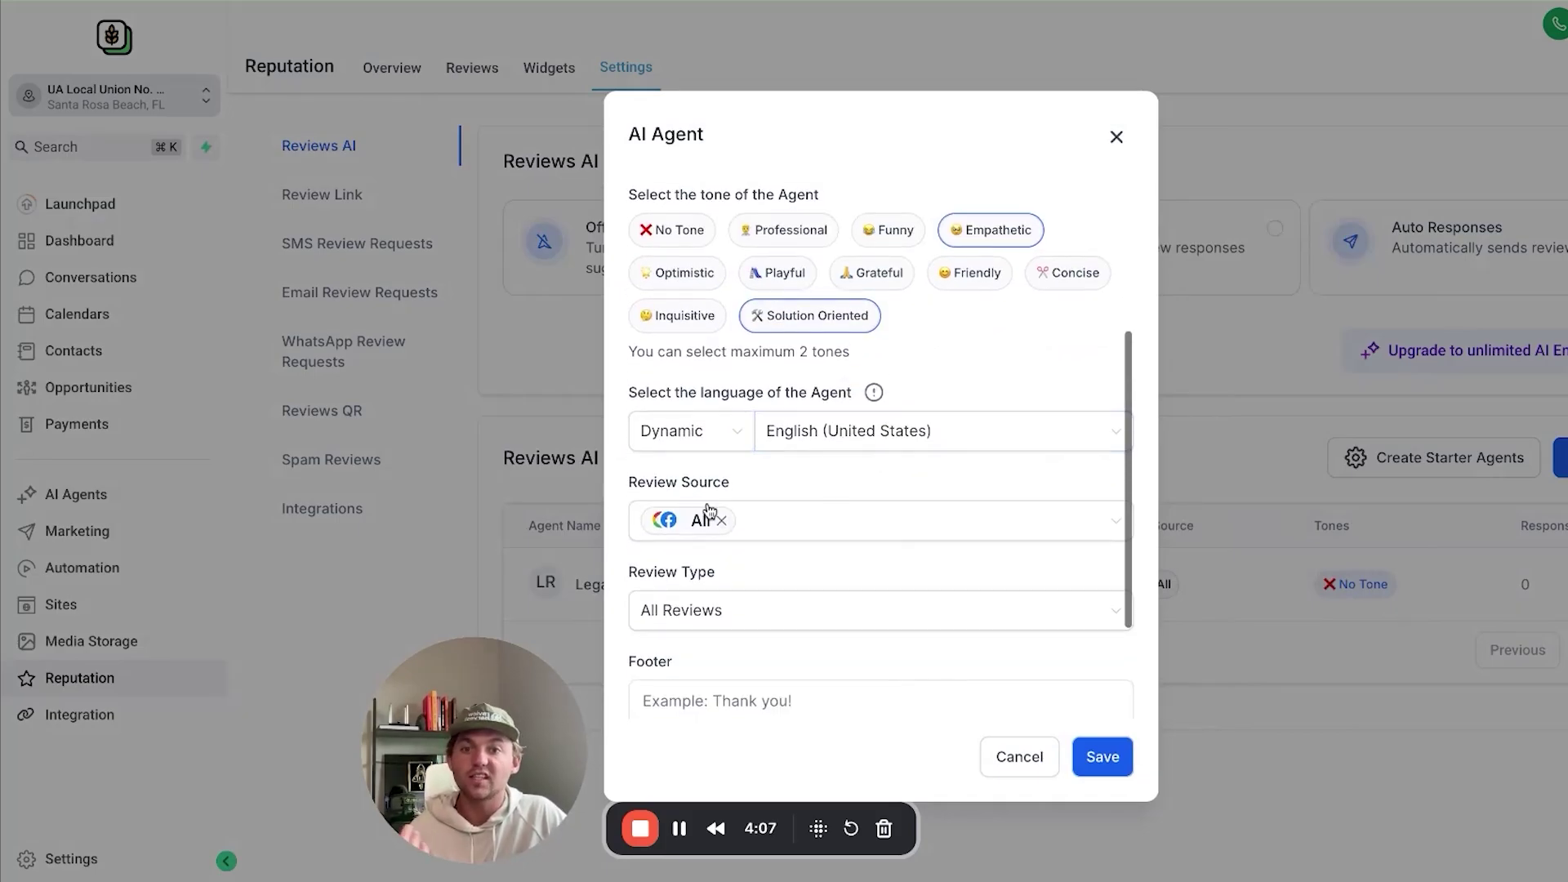
{"action": "left_click", "coordinate": [800, 461]}
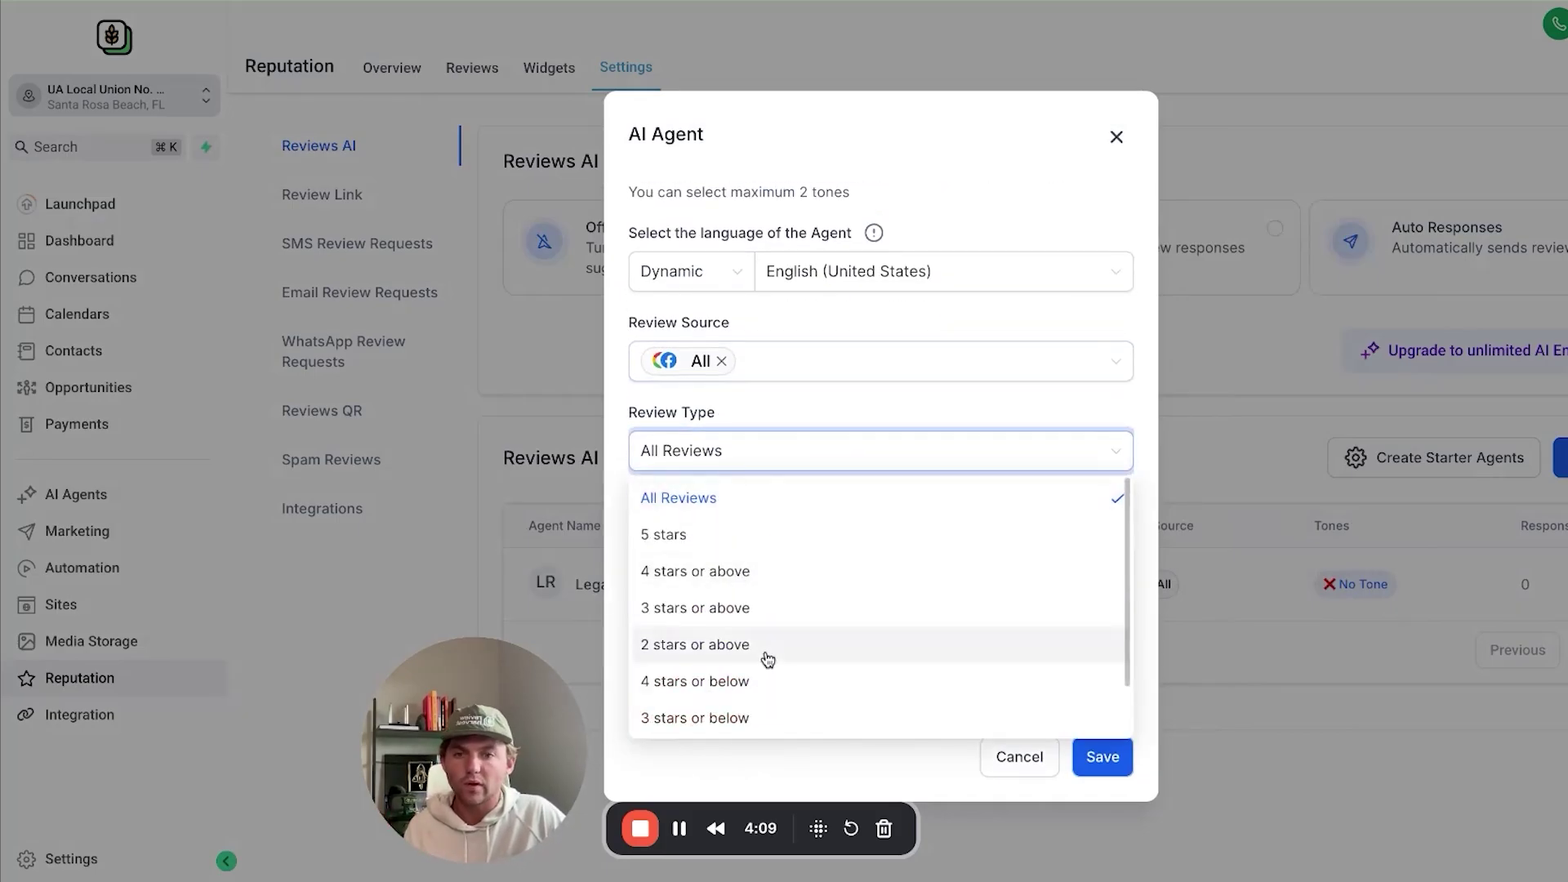
{"action": "scroll", "coordinate": [763, 690], "scroll_direction": "down", "scroll_amount": 2}
{"action": "left_click", "coordinate": [766, 682]}
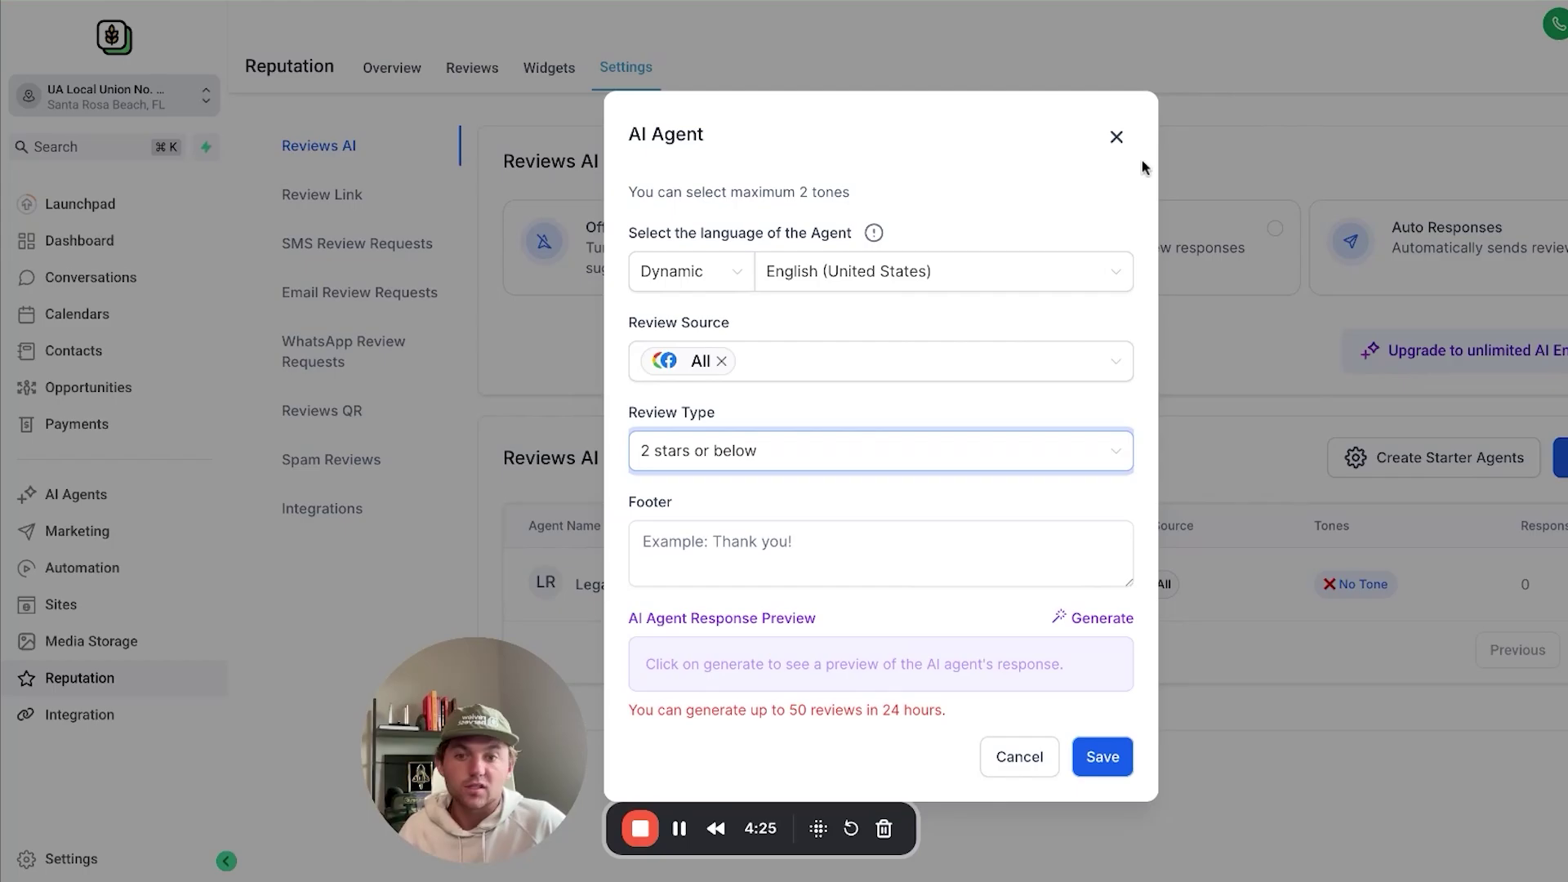
{"action": "left_click", "coordinate": [1116, 136]}
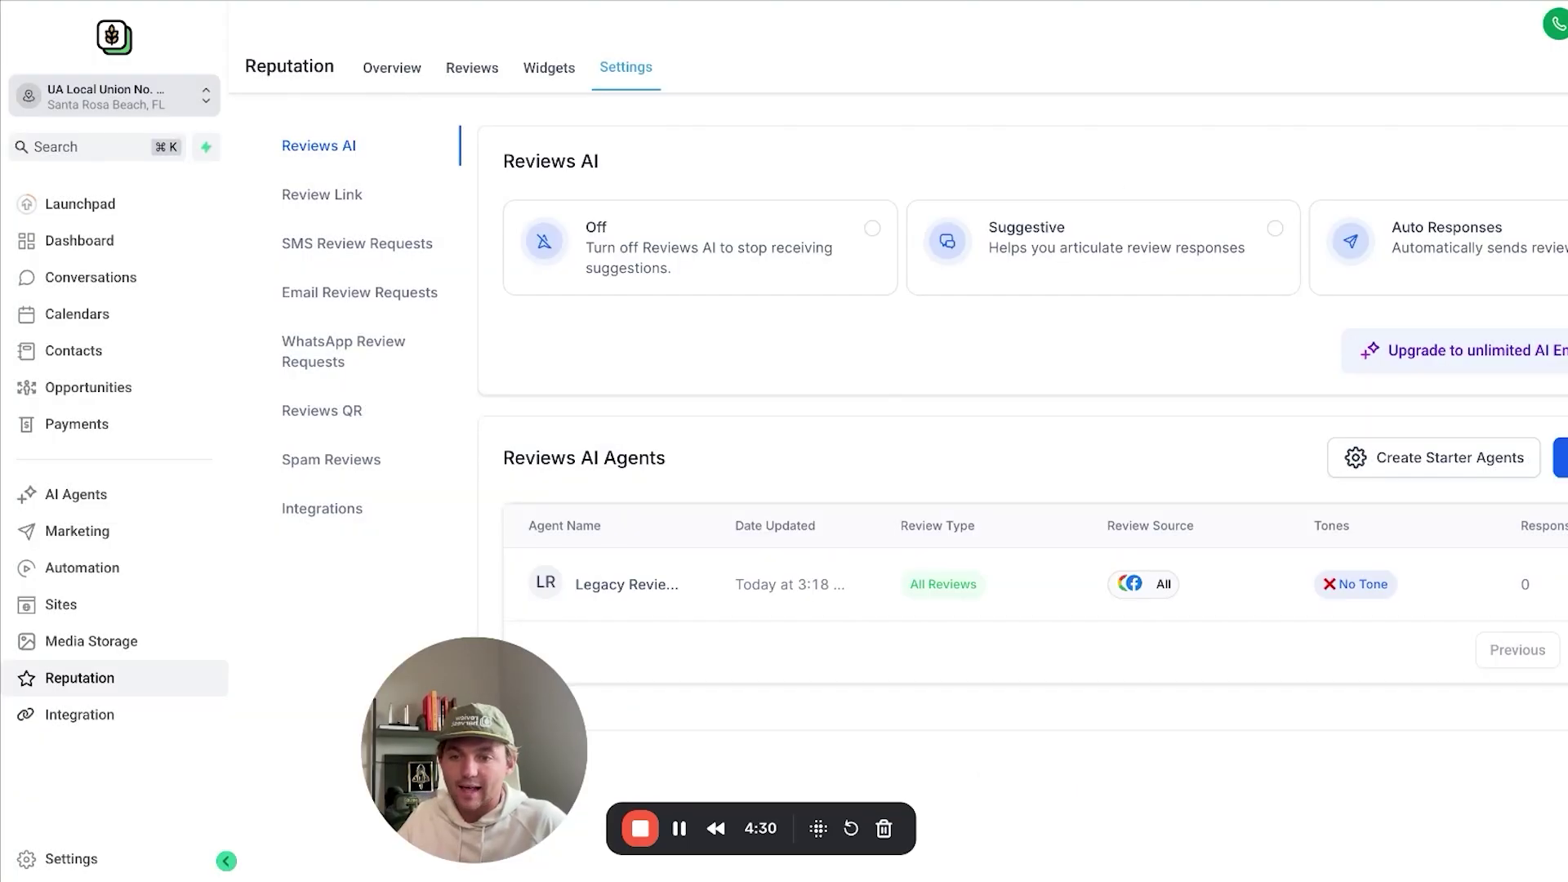
- Open the sub-account's custom values in its settings and review the Google Review System entries, from the review link to the referral question
{"action": "left_click", "coordinate": [71, 858]}
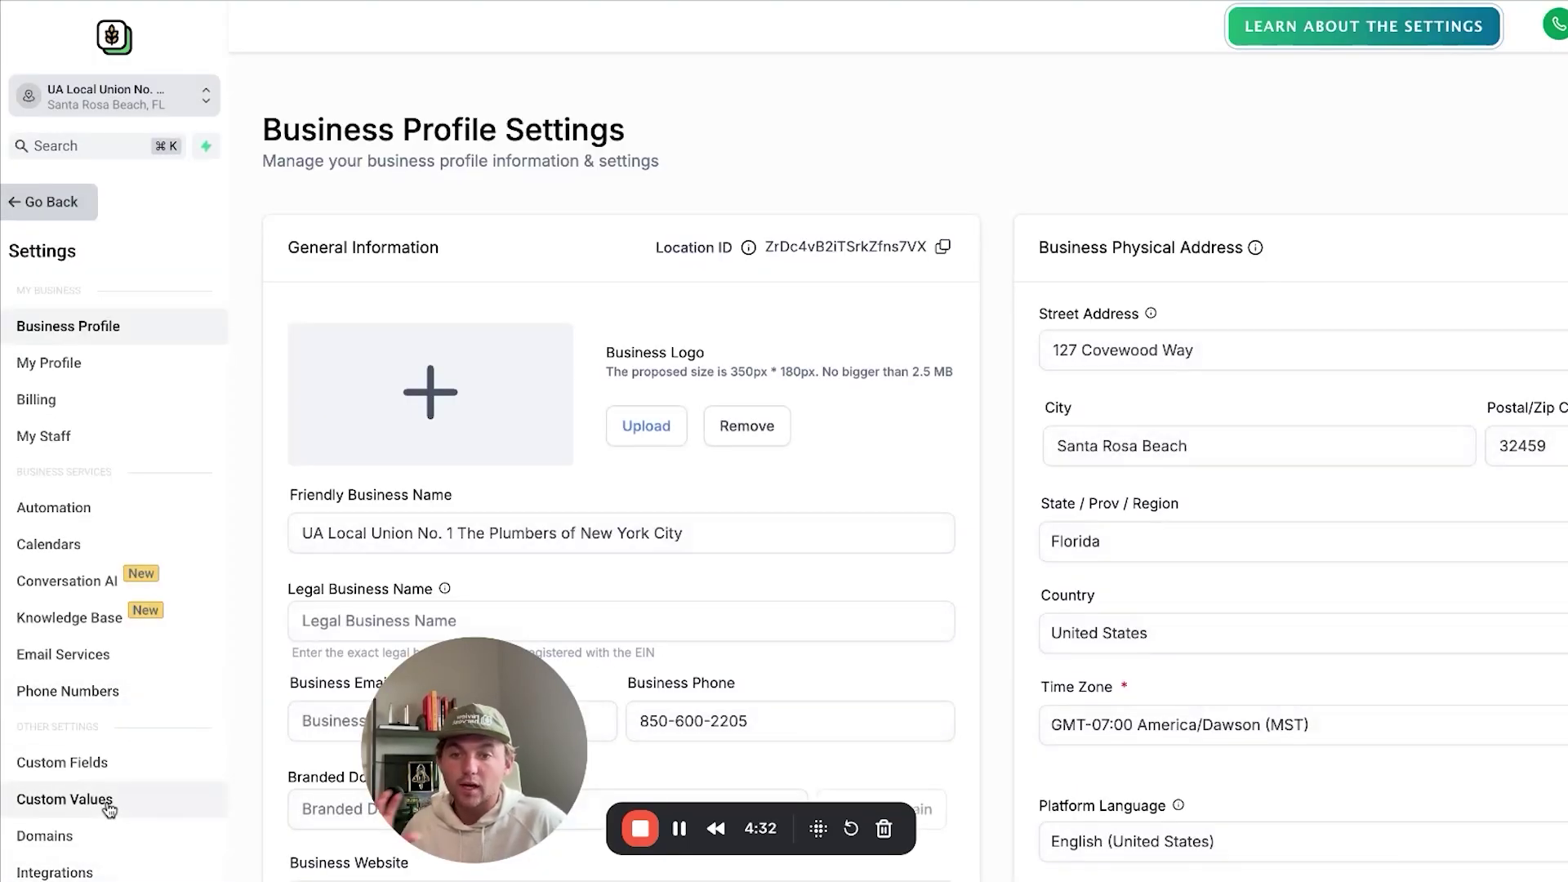
{"action": "left_click", "coordinate": [117, 796]}
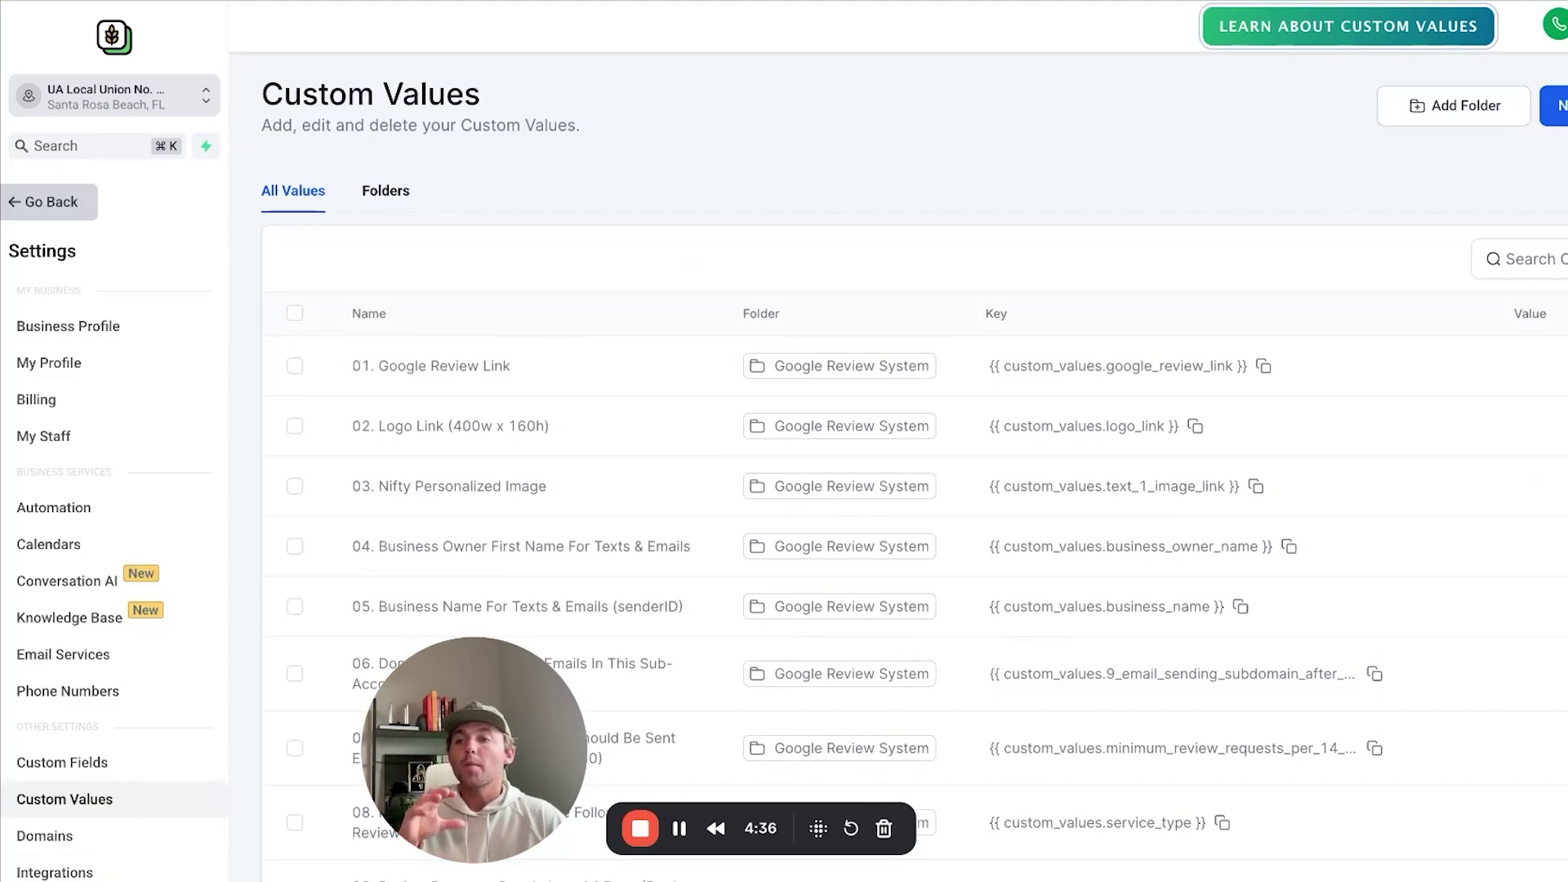
{"action": "scroll", "coordinate": [915, 465], "scroll_direction": "down", "scroll_amount": 3}
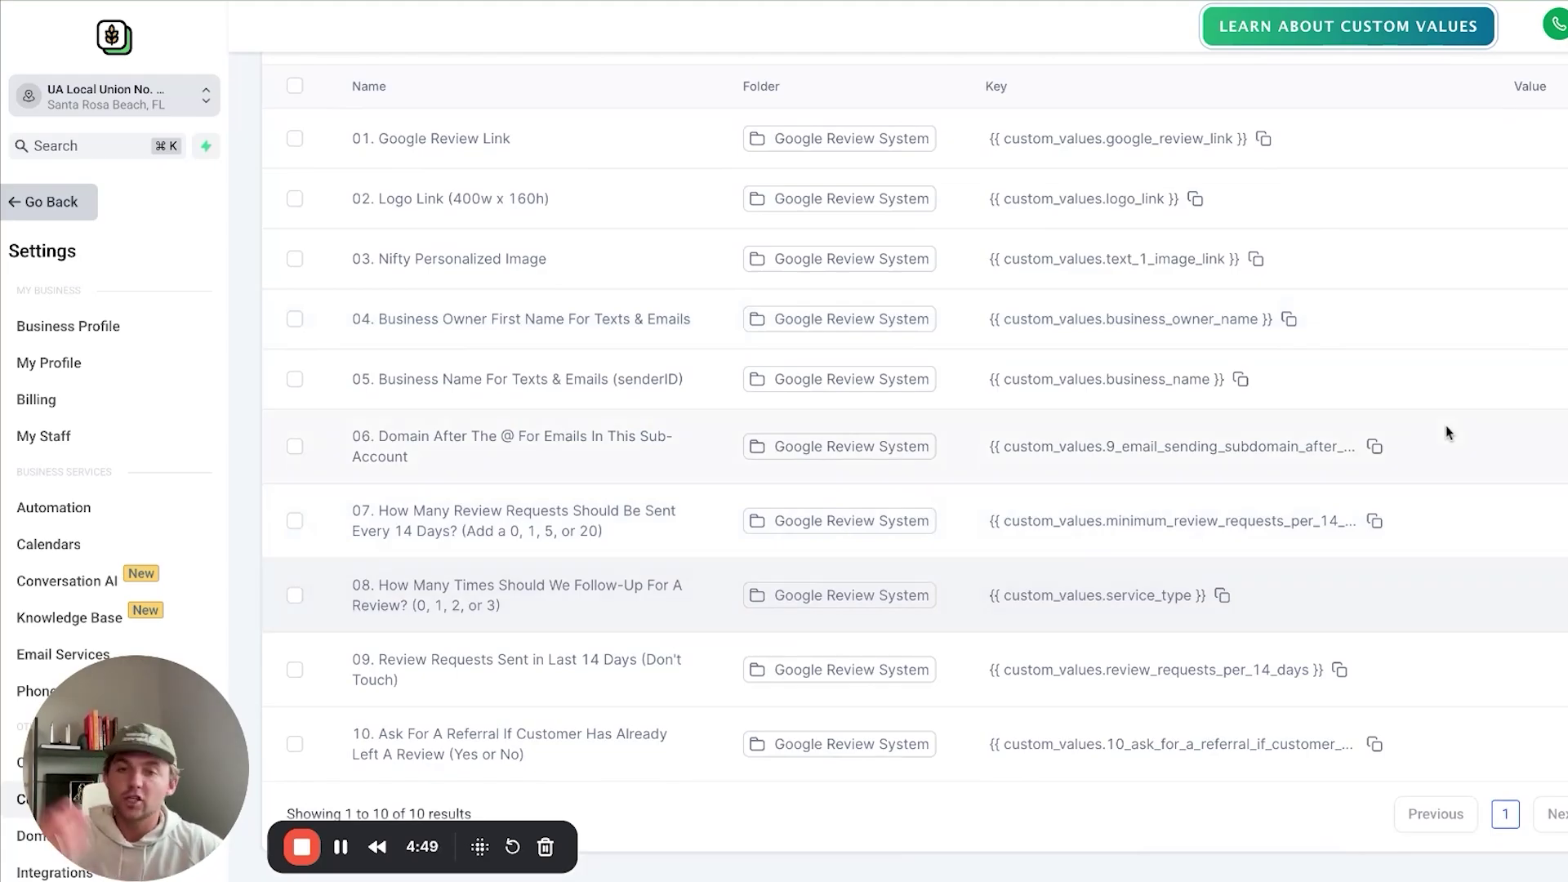
{"action": "scroll", "coordinate": [1445, 433], "scroll_direction": "up", "scroll_amount": 3}
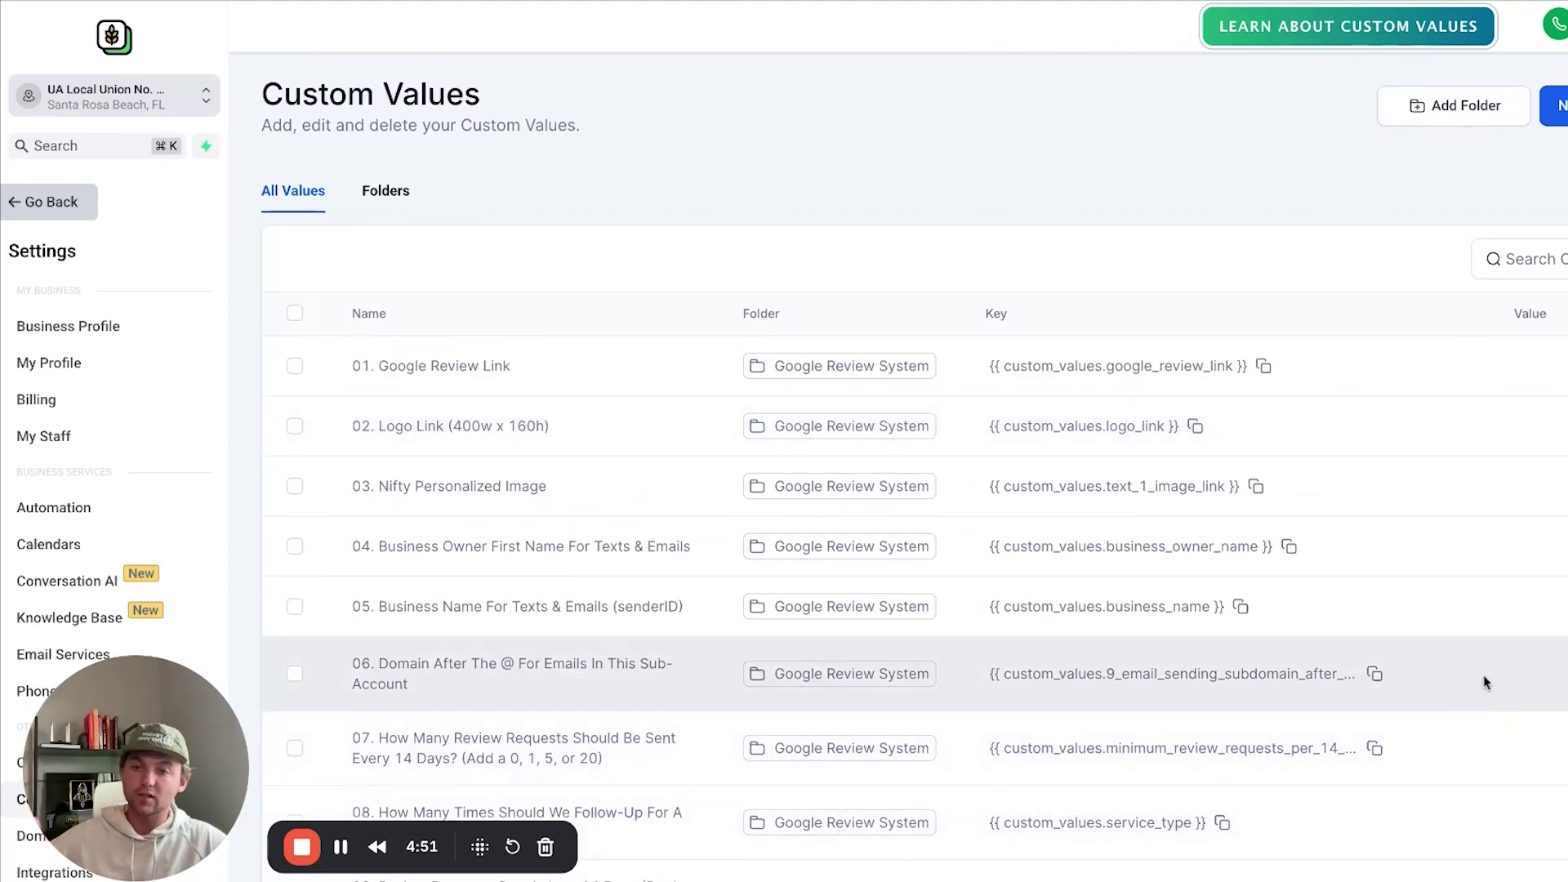
{"action": "scroll", "coordinate": [1331, 418], "scroll_direction": "down", "scroll_amount": 2}
{"action": "scroll", "coordinate": [1342, 482], "scroll_direction": "down", "scroll_amount": 2}
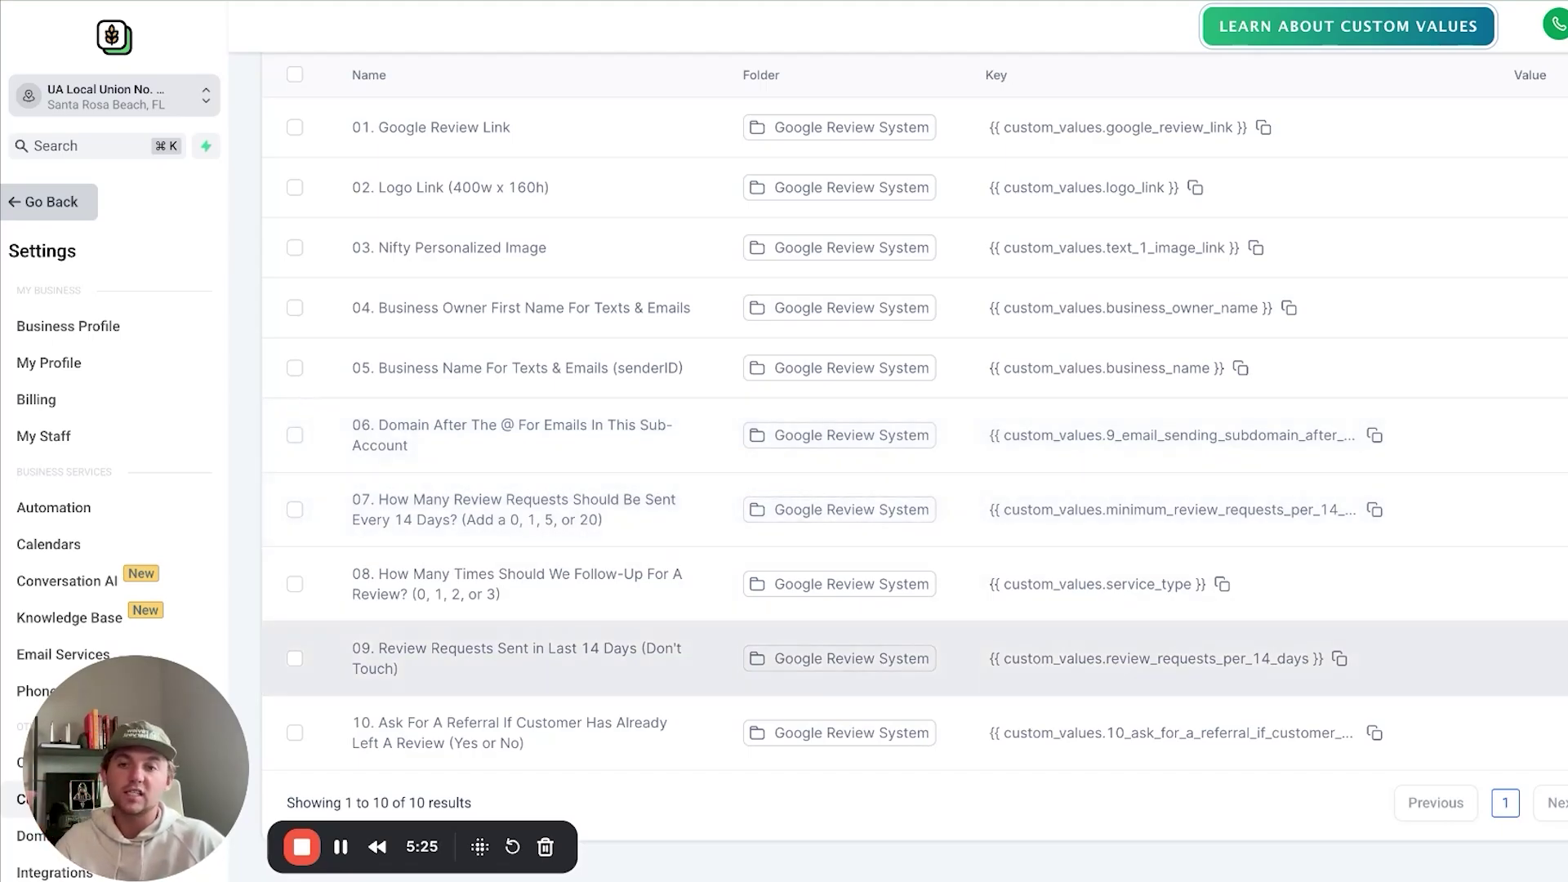
{"action": "scroll", "coordinate": [915, 539], "scroll_direction": "up", "scroll_amount": 1}
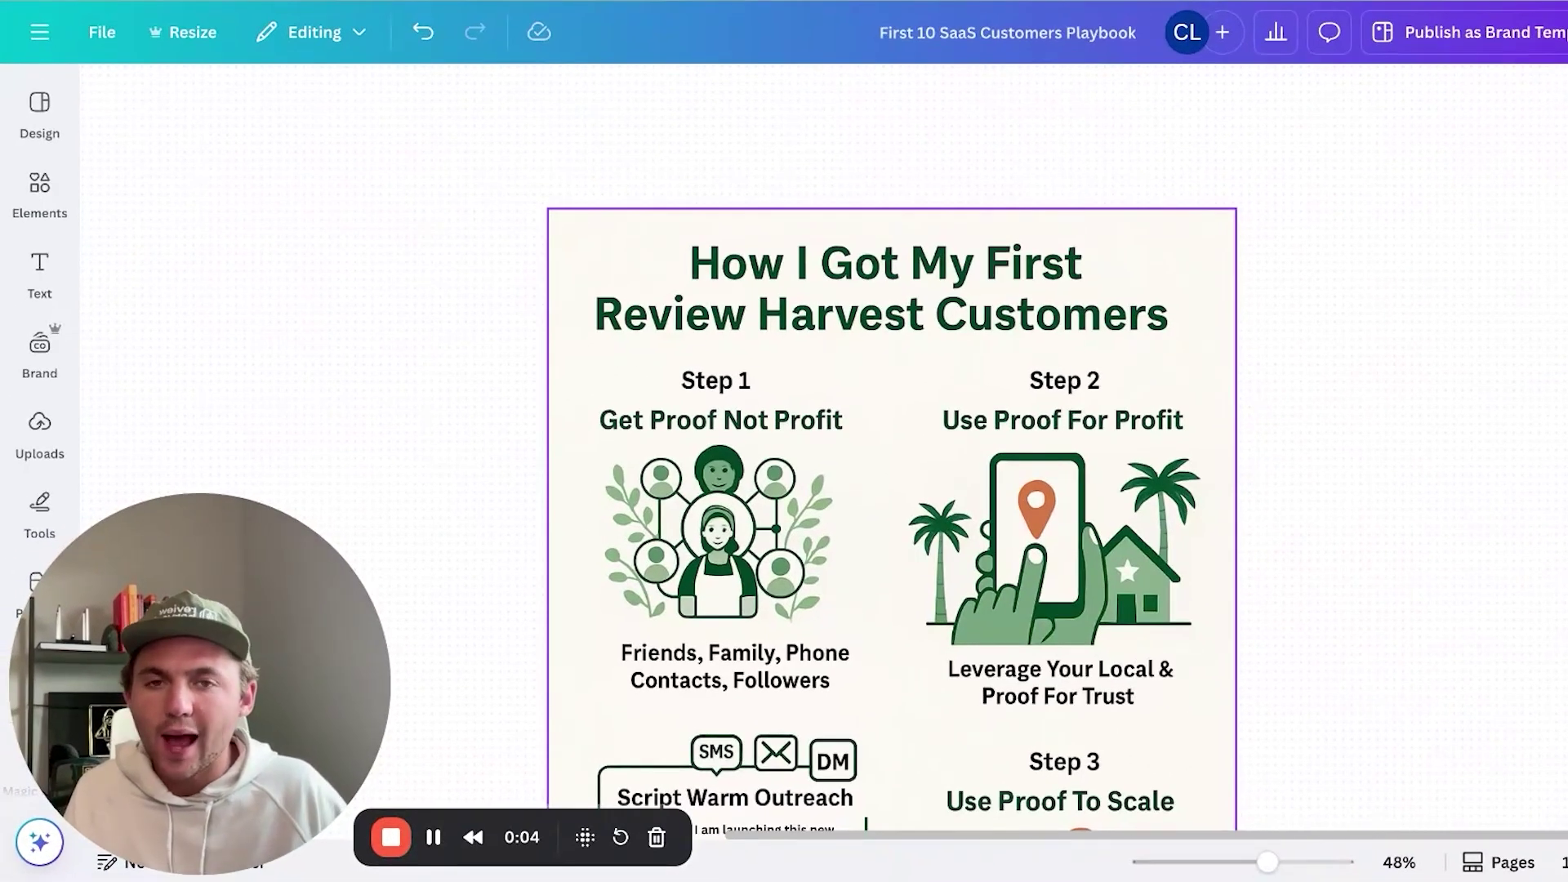
- Switch to the First 10 SaaS Customers Playbook in Canva and read through its customer acquisition steps
{"action": "scroll", "coordinate": [1181, 714], "scroll_direction": "down", "scroll_amount": 2}
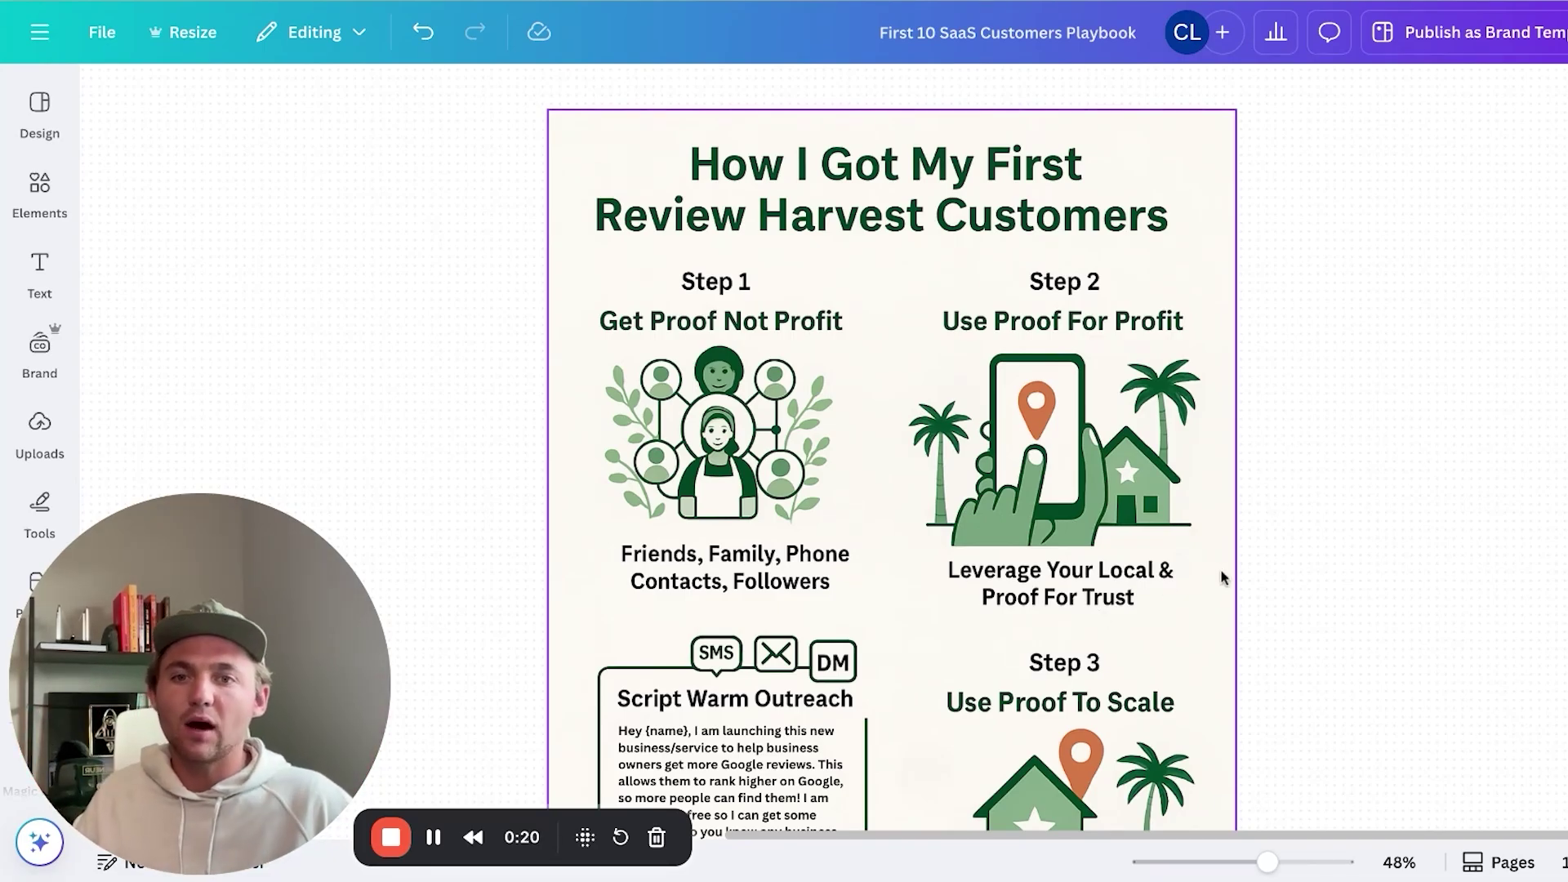
{"action": "scroll", "coordinate": [1133, 692], "scroll_direction": "down", "scroll_amount": 1}
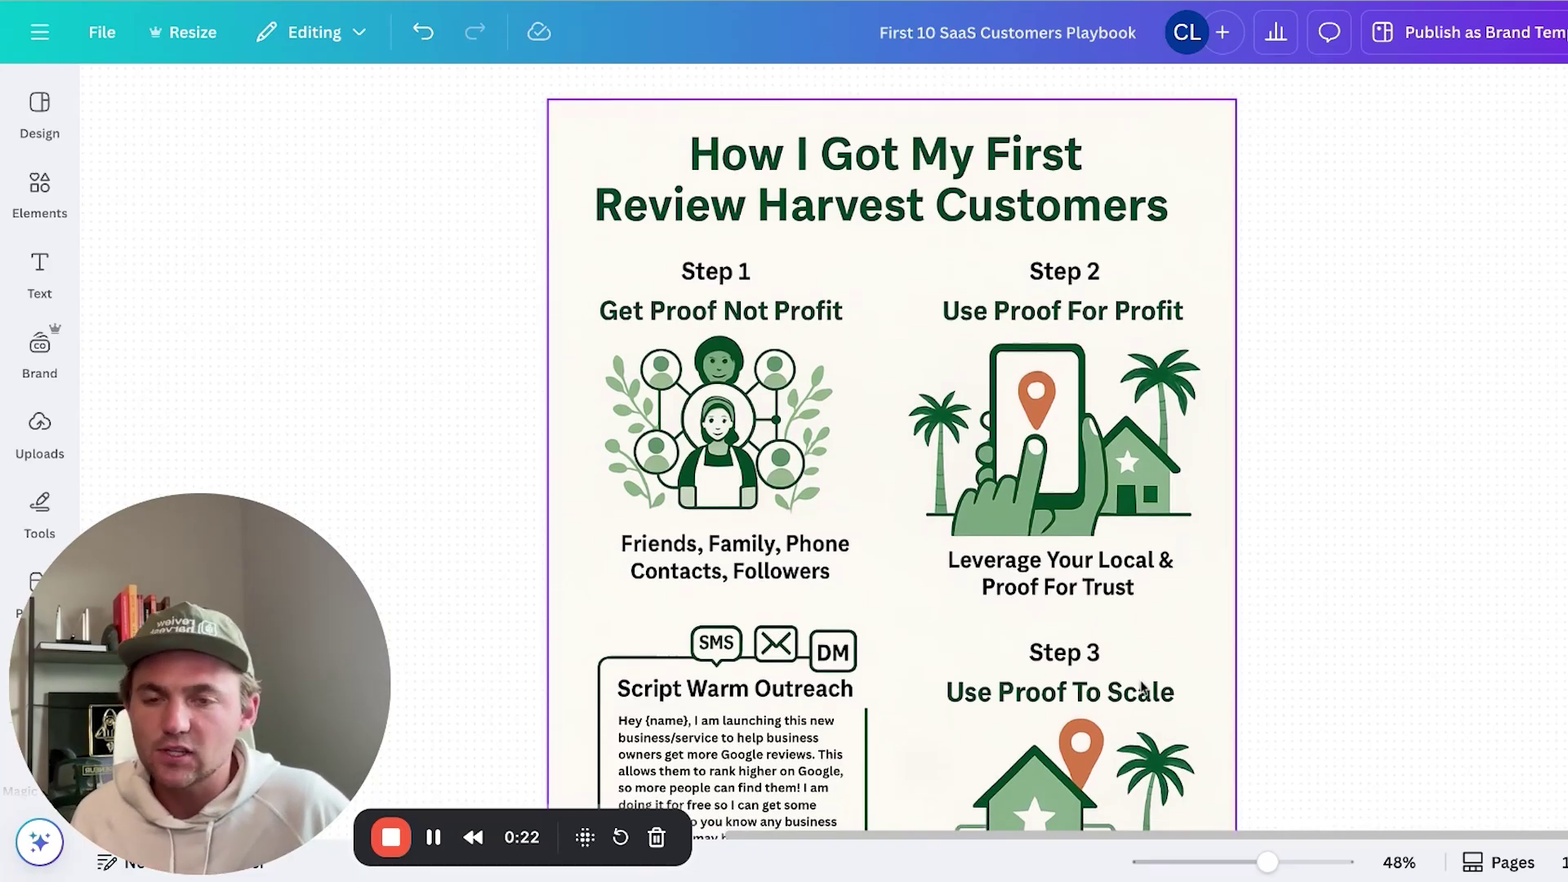